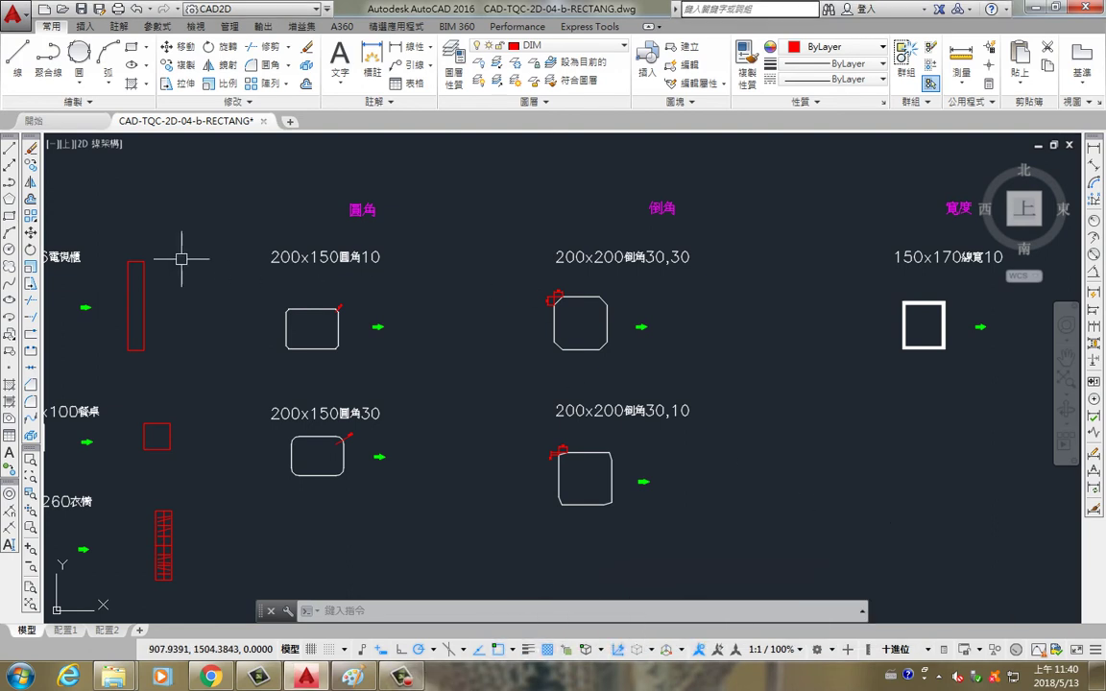
# - Navigate to the 200x150 rounded-corner sample and the empty area beside the green arrow
pyautogui.moveTo(177, 254); pyautogui.dragTo(460, 263, button='middle')
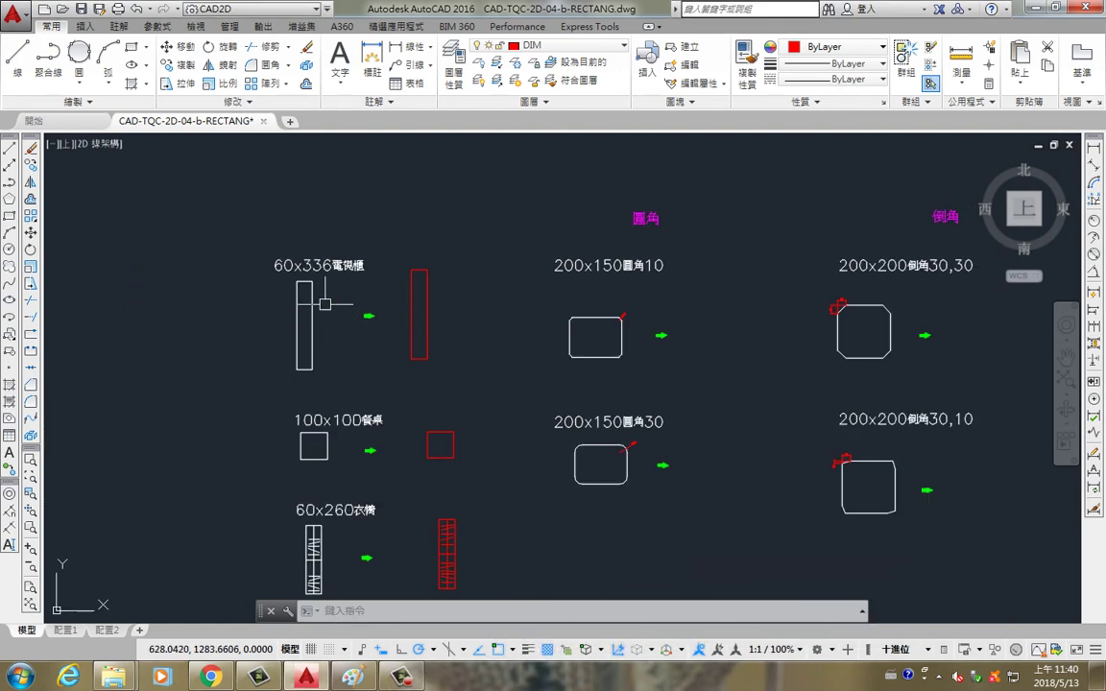
pyautogui.moveTo(535, 354); pyautogui.dragTo(272, 367, button='middle')
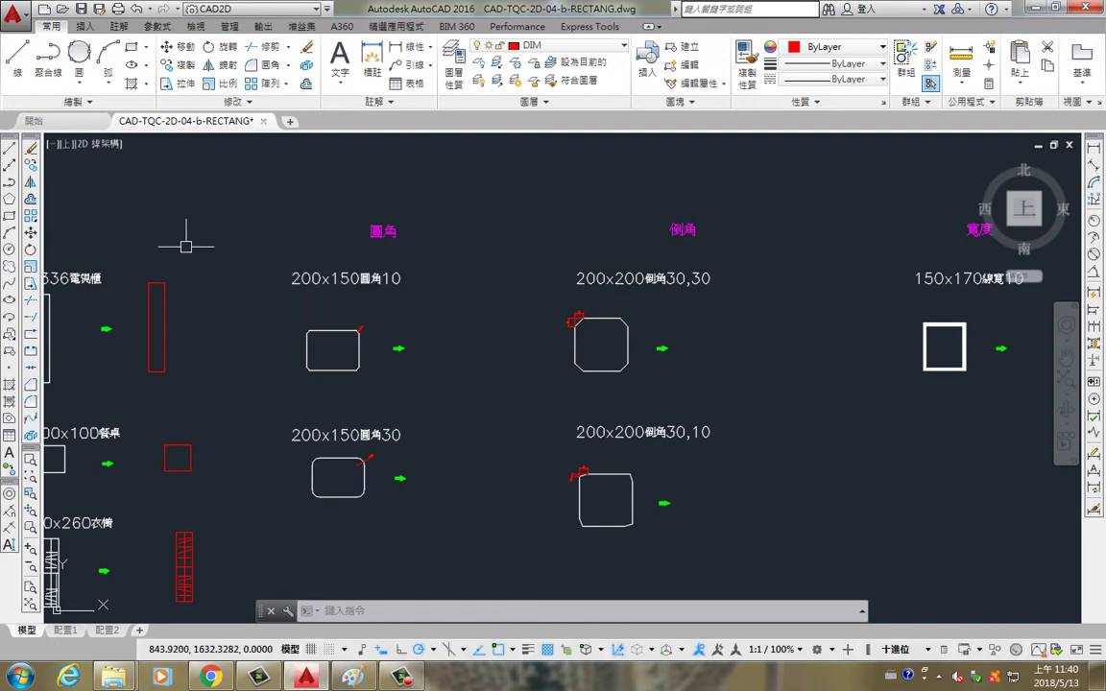
pyautogui.scroll(2, 252, 294)
pyautogui.scroll(4, 453, 356)
pyautogui.moveTo(358, 363); pyautogui.dragTo(408, 390, button='middle')
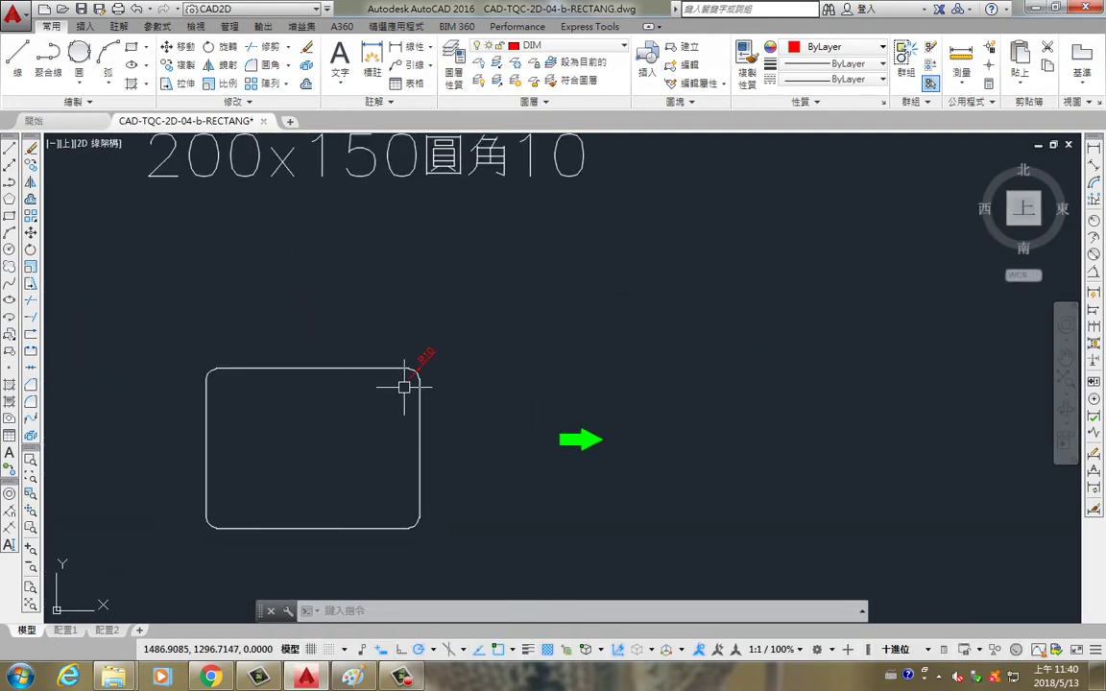
pyautogui.scroll(4, 409, 359)
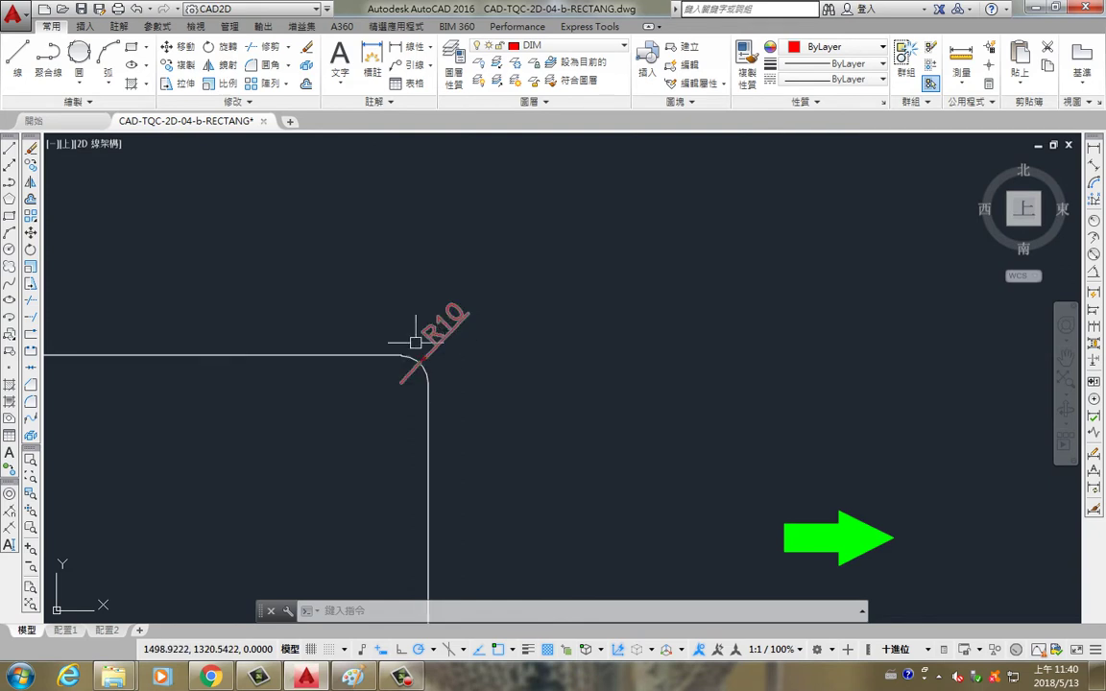
pyautogui.scroll(-4, 415, 343)
pyautogui.scroll(-2, 402, 353)
pyautogui.moveTo(519, 333); pyautogui.dragTo(476, 348, button='middle')
# - Draw a trial rectangle beside the green arrow, then delete it
pyautogui.write('rec')
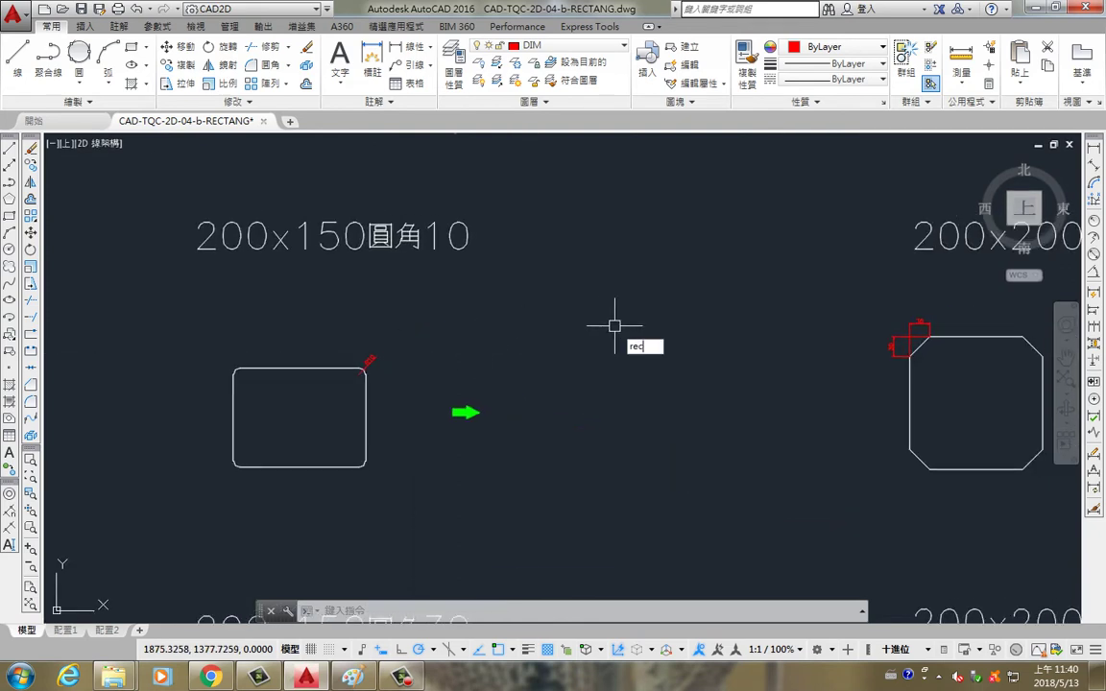
pyautogui.press('Return')
pyautogui.click(543, 328)
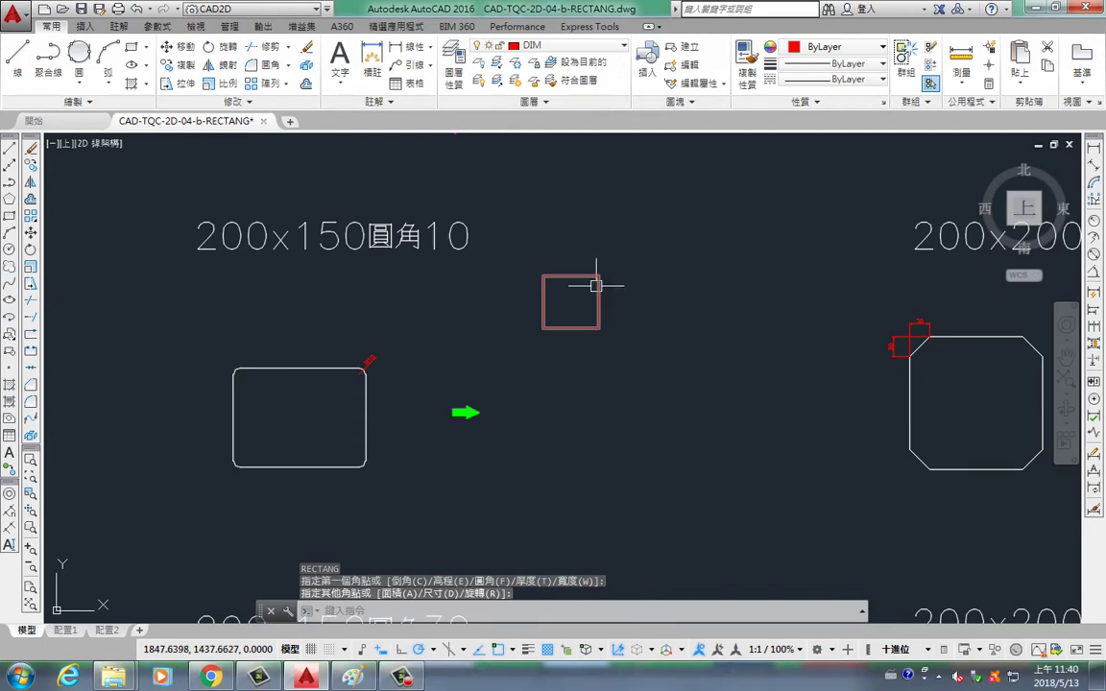
pyautogui.click(596, 285)
pyautogui.moveTo(631, 306); pyautogui.dragTo(573, 255)
pyautogui.press('Delete')
pyautogui.write('re')
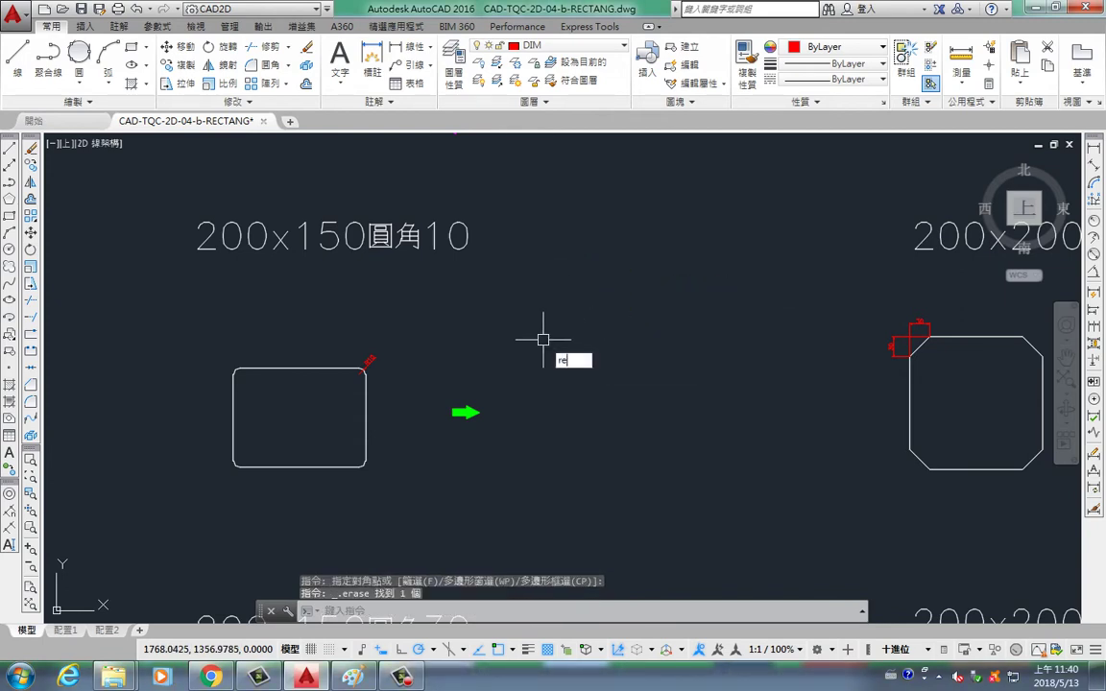
# - Draw a trial rectangle with 10-radius fillets, then delete it
pyautogui.write('c')
pyautogui.press('Return')
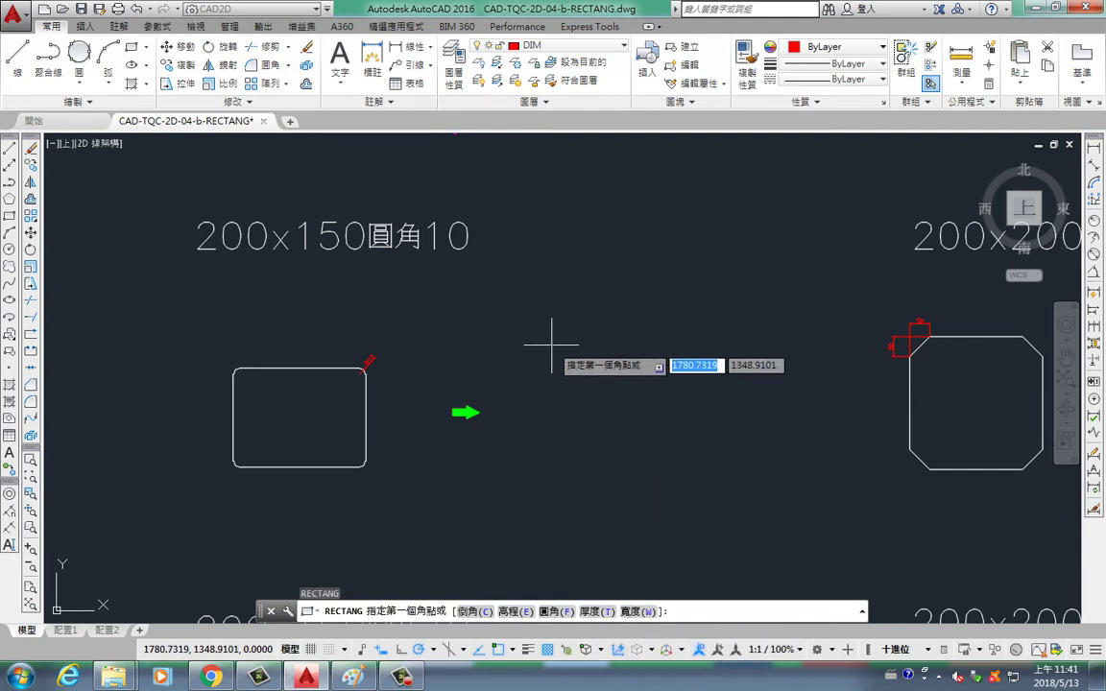
pyautogui.write('f')
pyautogui.press('Return')
pyautogui.write('10')
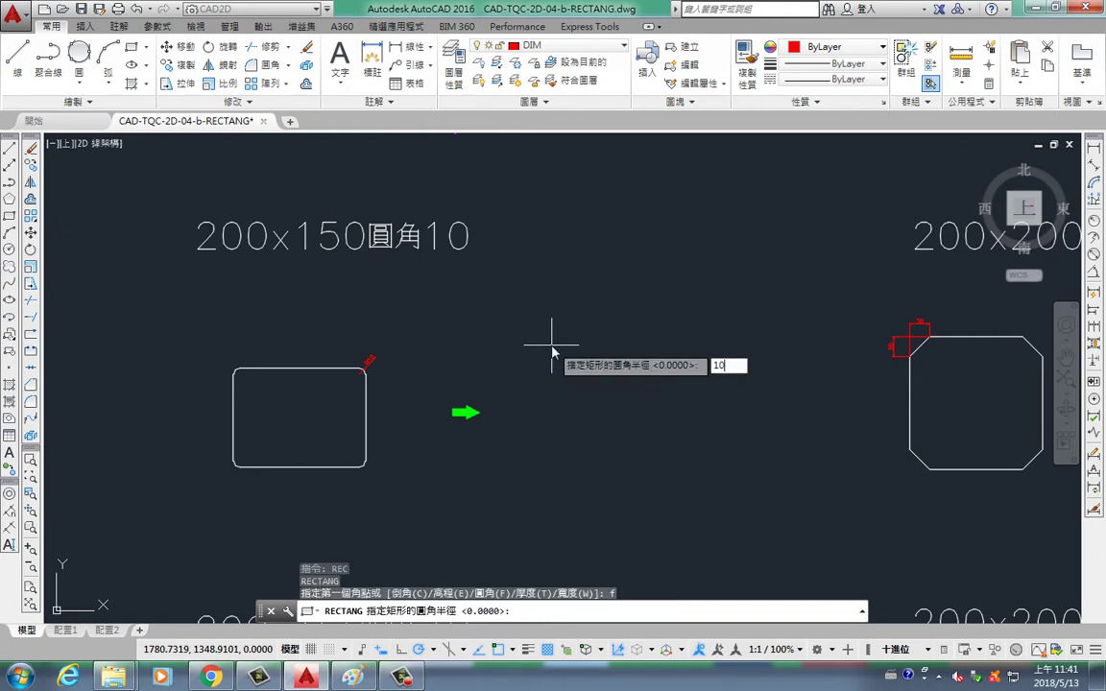
pyautogui.press('Return')
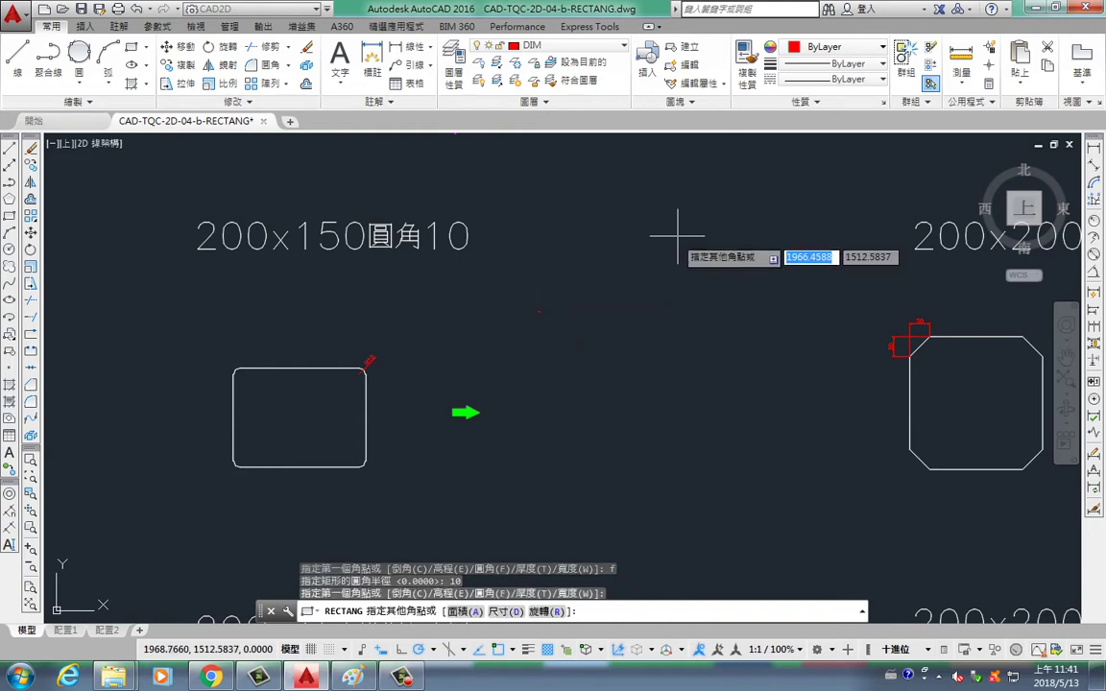
pyautogui.click(682, 311)
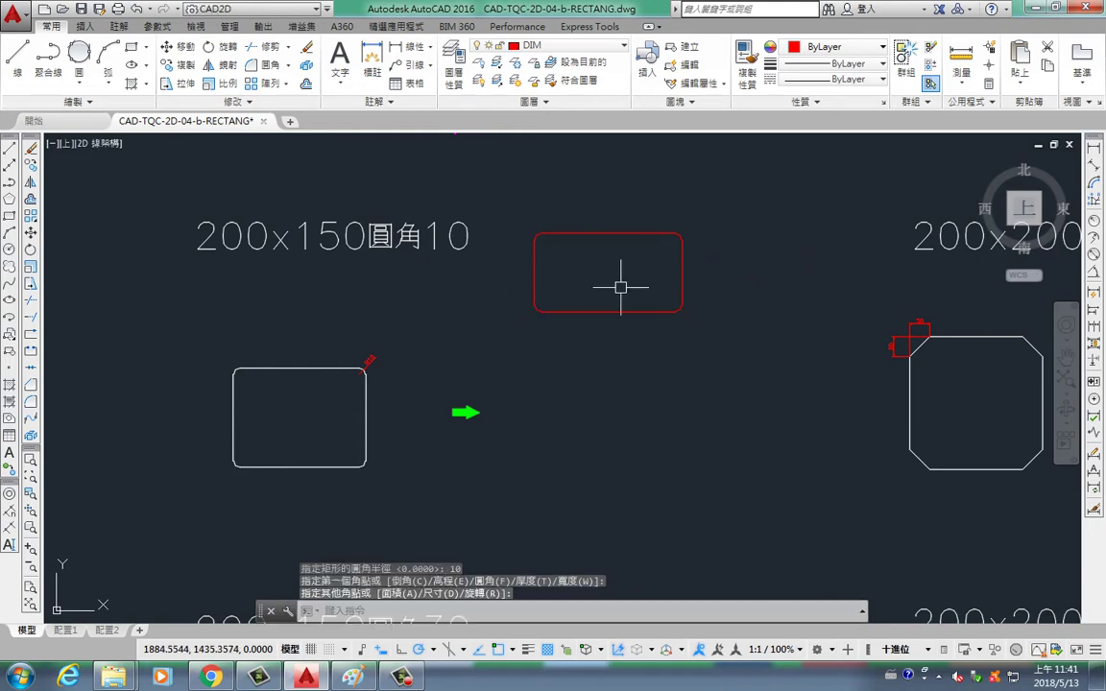
pyautogui.click(720, 296)
pyautogui.click(624, 242)
pyautogui.press('Delete')
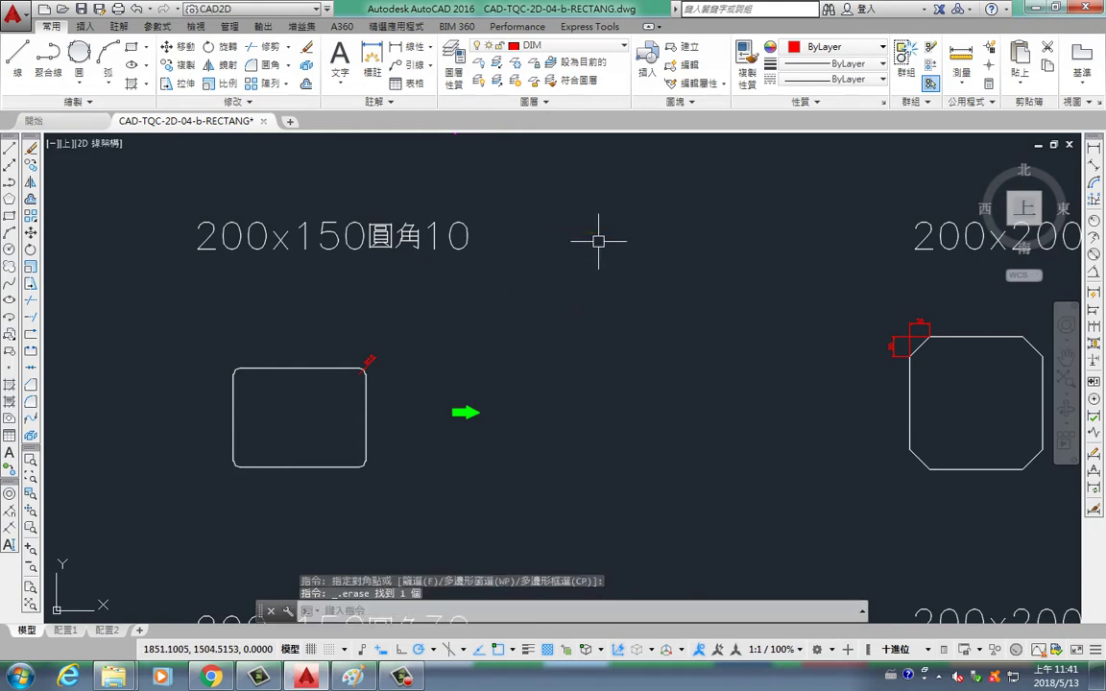
pyautogui.write('rec')
# - Draw a 200x150 rectangle with 10-radius rounded corners right of the green arrow
pyautogui.press('Return')
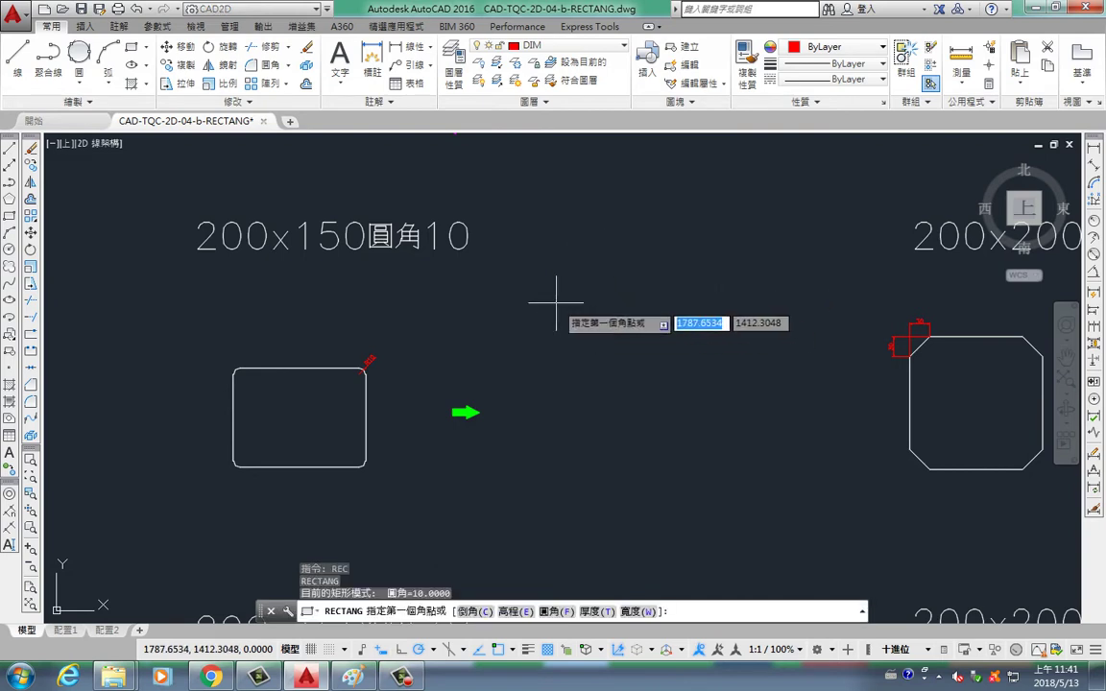
pyautogui.write('f')
pyautogui.press('Return')
pyautogui.write('10')
pyautogui.press('Return')
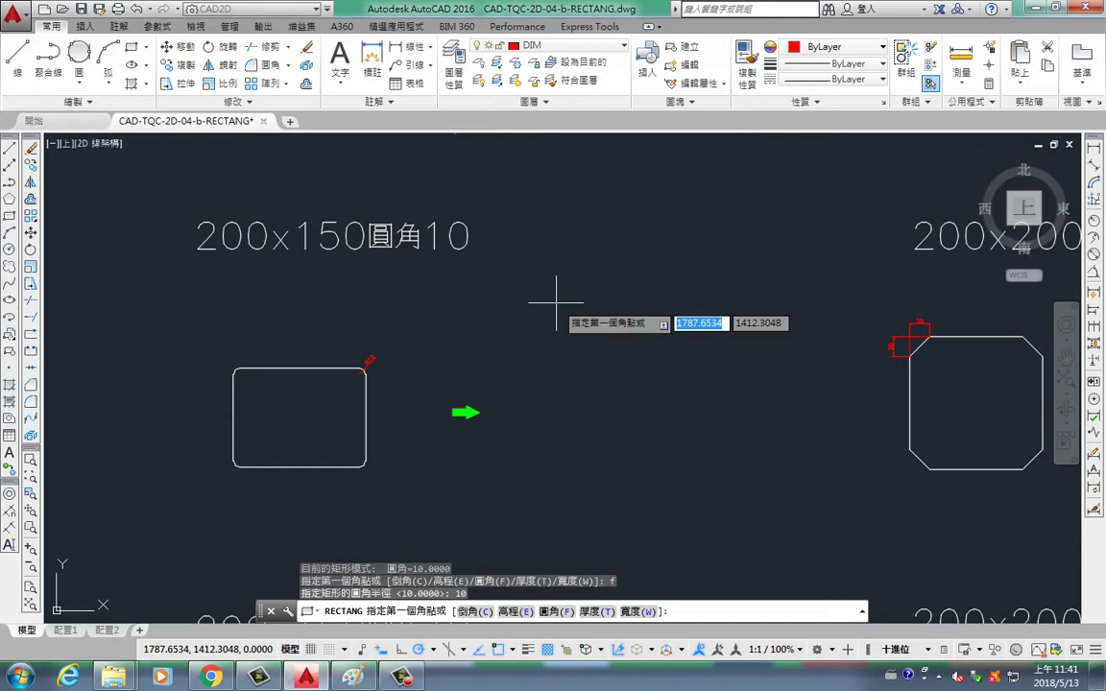
pyautogui.click(570, 446)
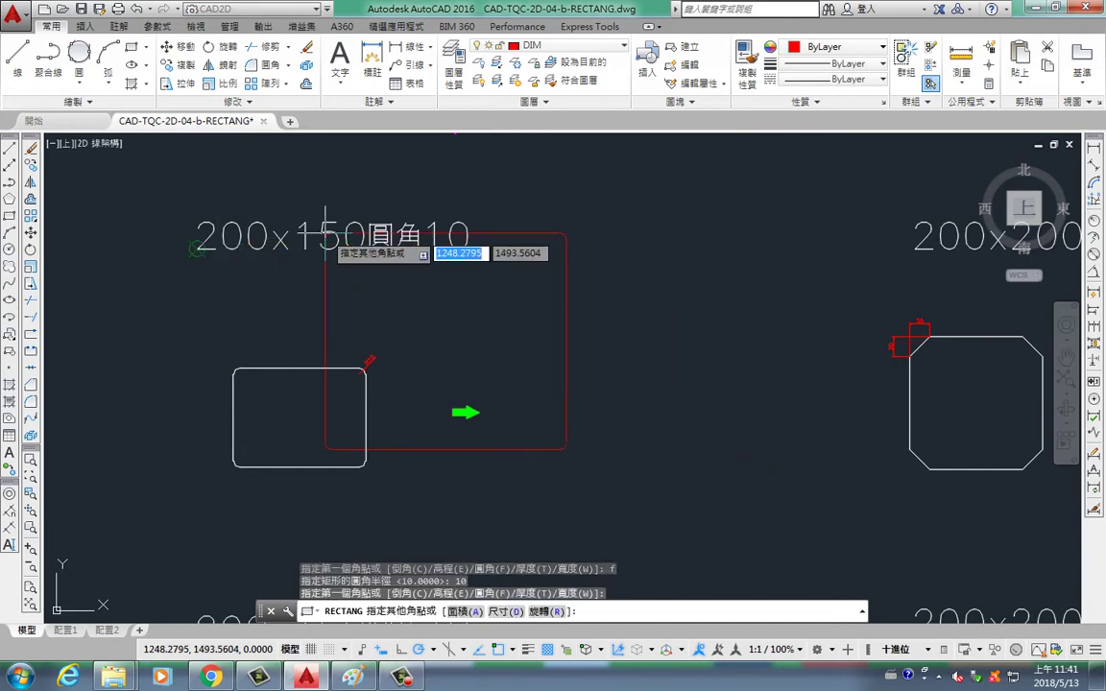
pyautogui.write('@')
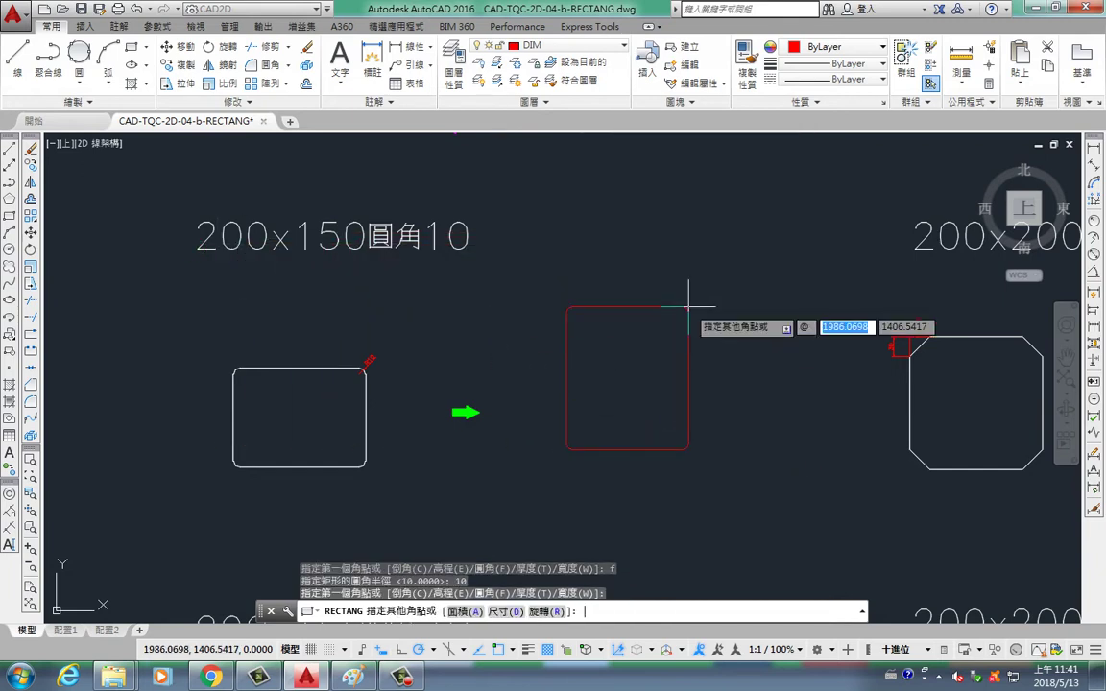
pyautogui.write('200')
pyautogui.press('Tab')
pyautogui.write('1')
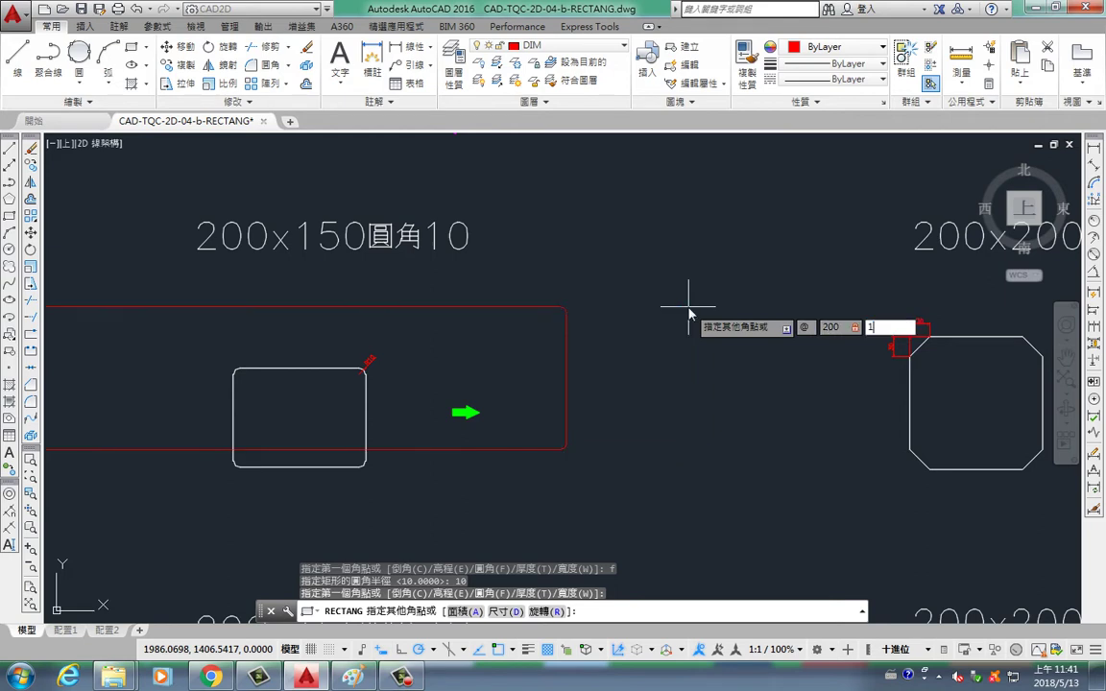
pyautogui.write('50')
pyautogui.press('Return')
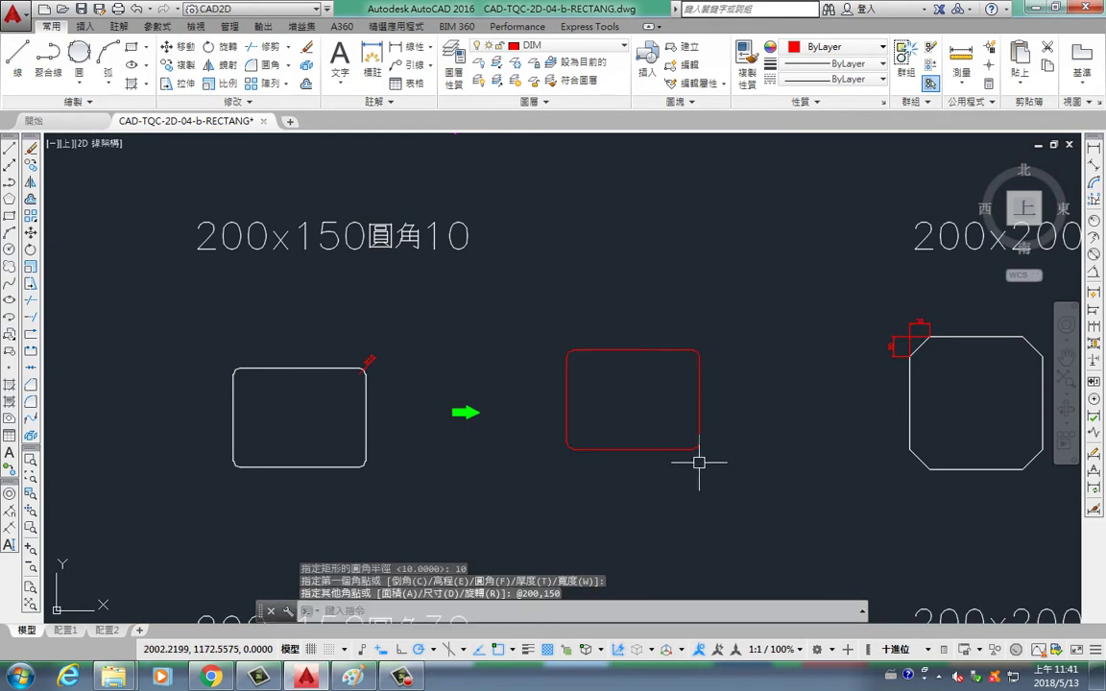
pyautogui.moveTo(625, 413); pyautogui.dragTo(618, 406, button='middle')
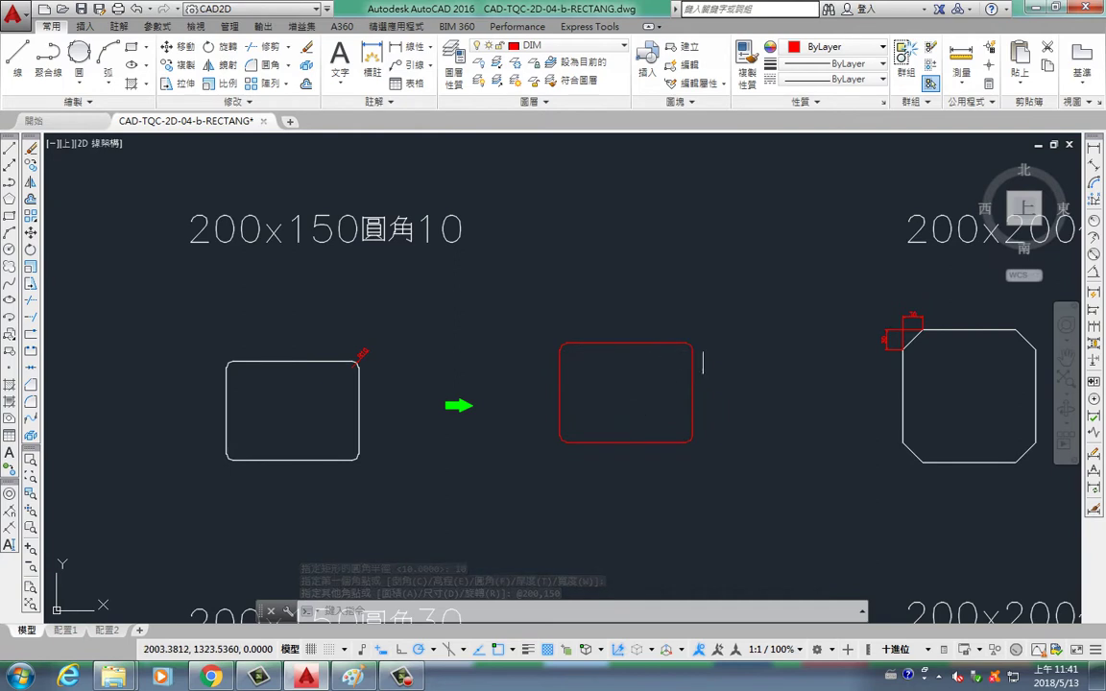
pyautogui.scroll(4, 702, 351)
# - Add a 200 linear dimension across the rectangle's top edge, placed above
pyautogui.write('dli')
pyautogui.press('Return')
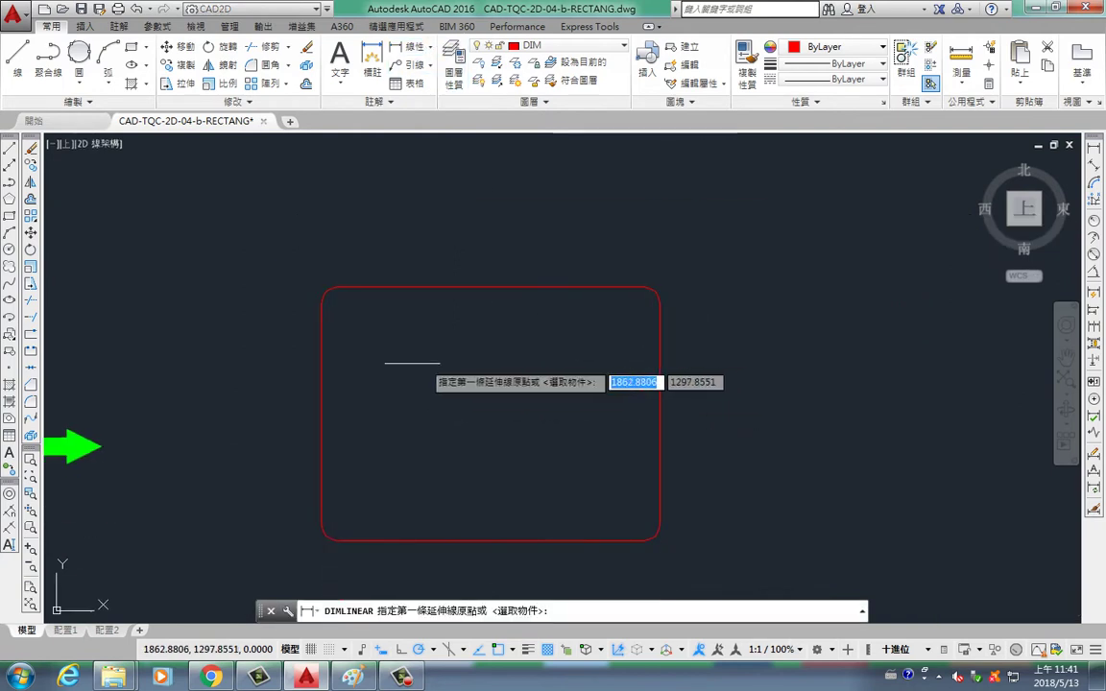
pyautogui.click(336, 303)
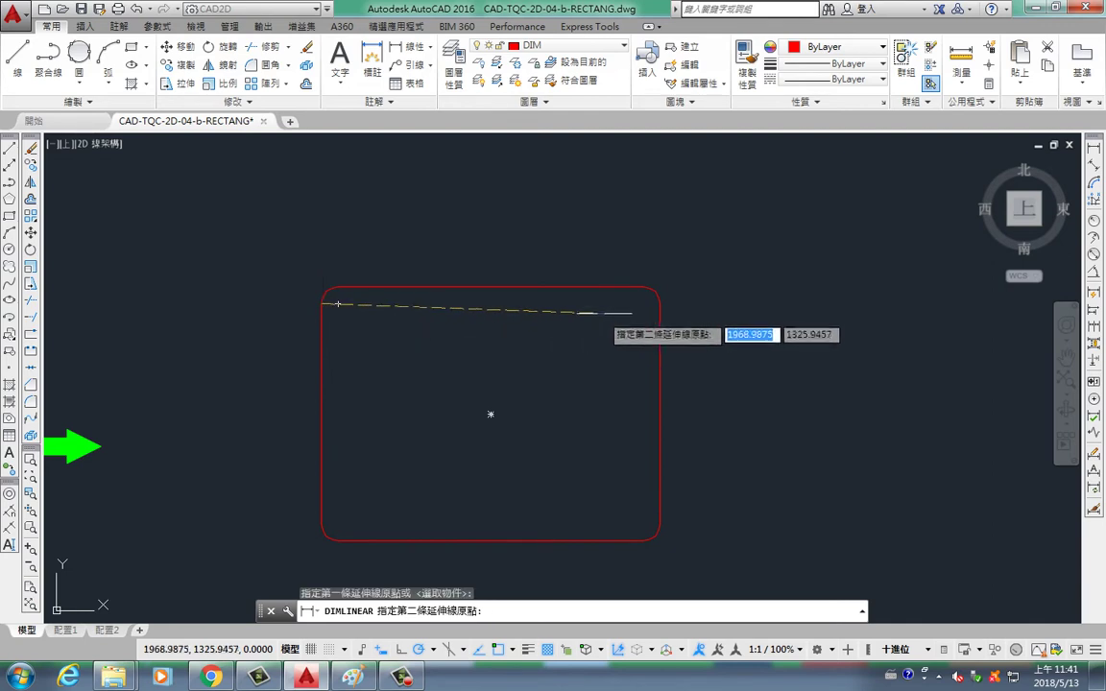
pyautogui.click(658, 302)
pyautogui.click(654, 229)
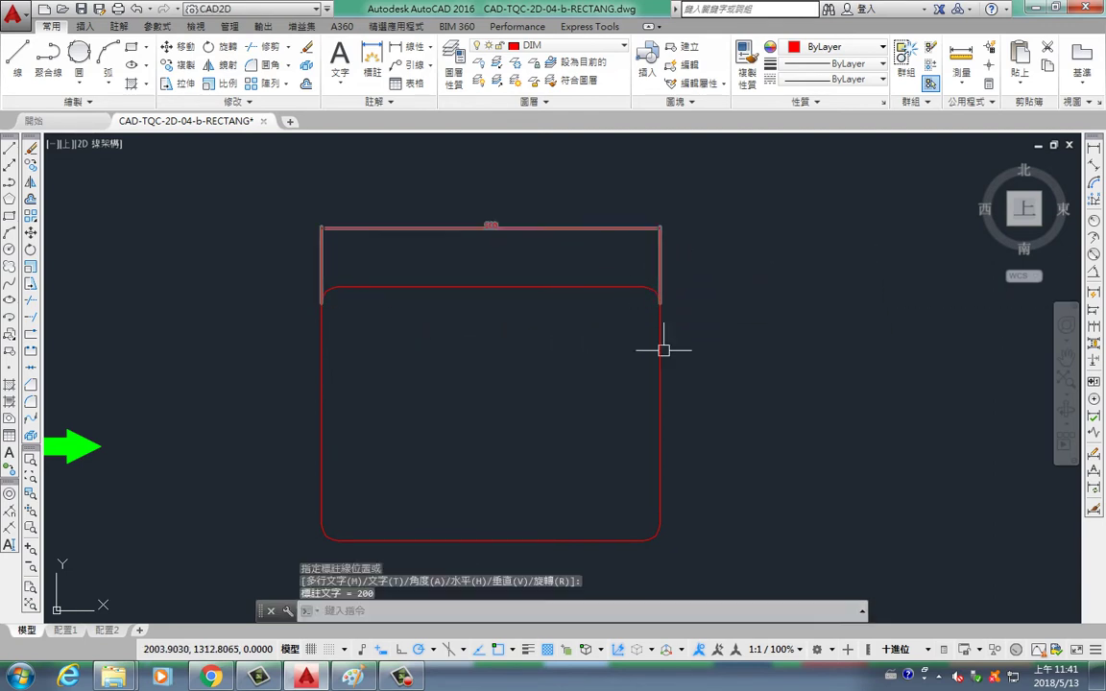
# - Add a 150 linear dimension along the right side, placed to the right
pyautogui.press('Return')
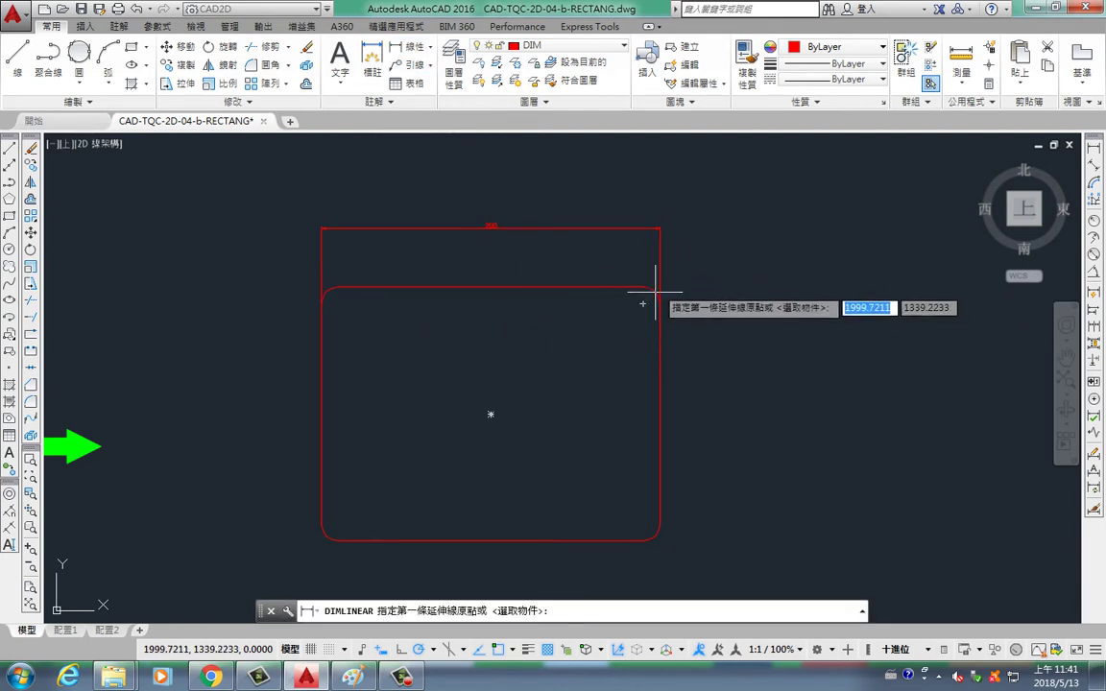
pyautogui.click(642, 303)
pyautogui.click(642, 539)
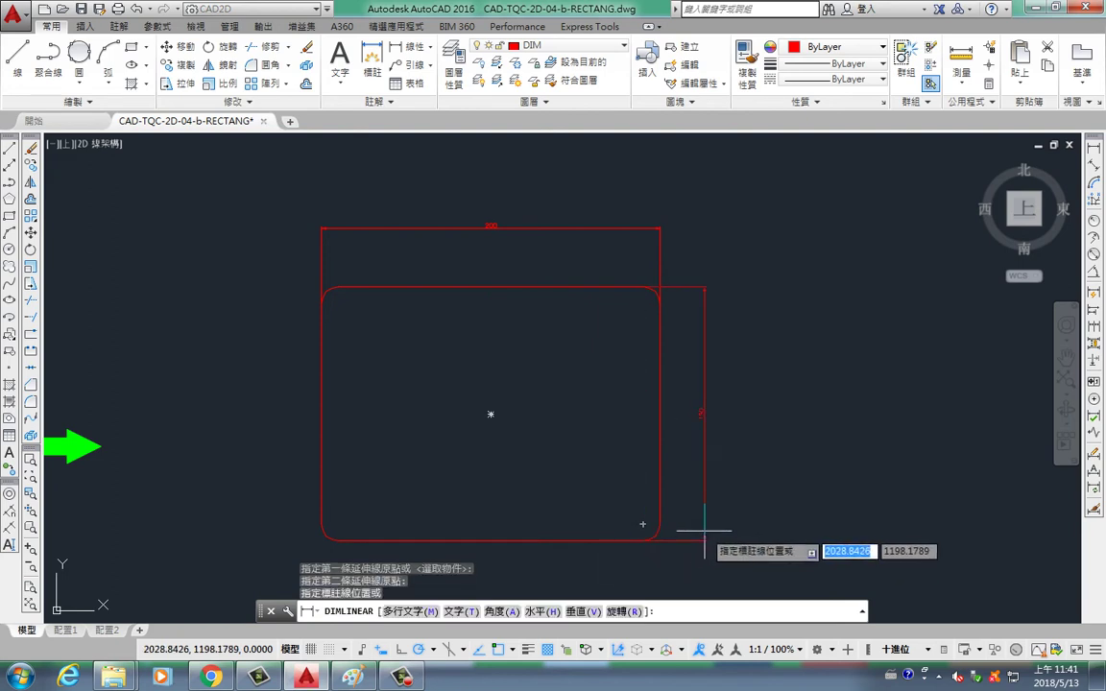
pyautogui.click(704, 523)
pyautogui.scroll(5, 672, 288)
pyautogui.scroll(5, 643, 441)
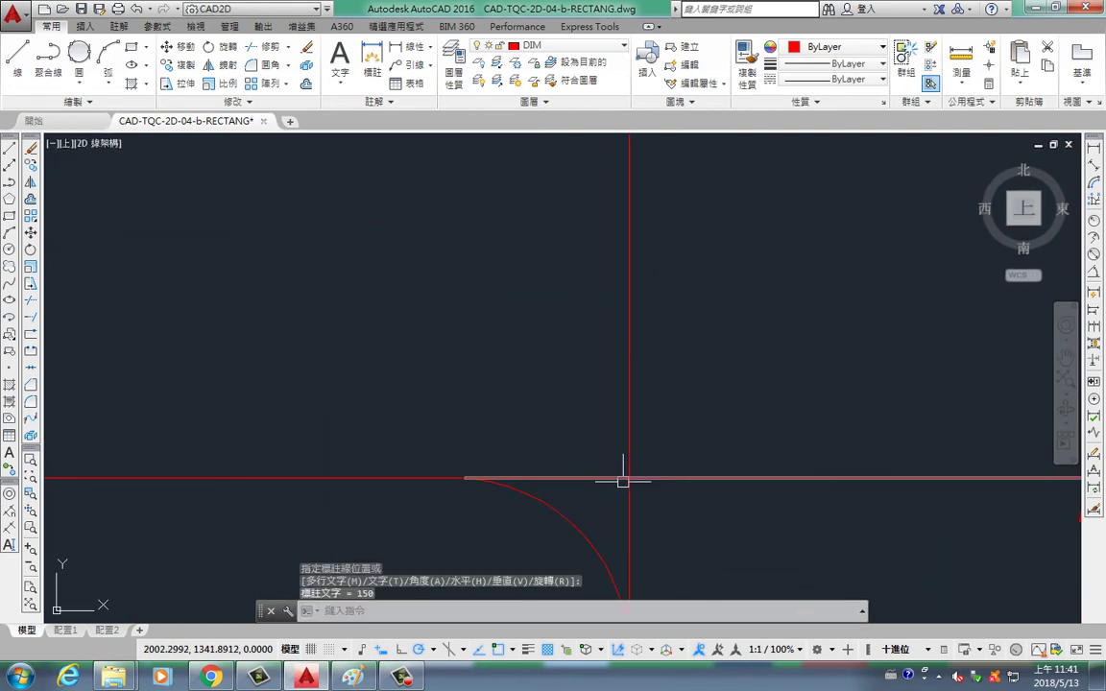
pyautogui.scroll(-4, 614, 473)
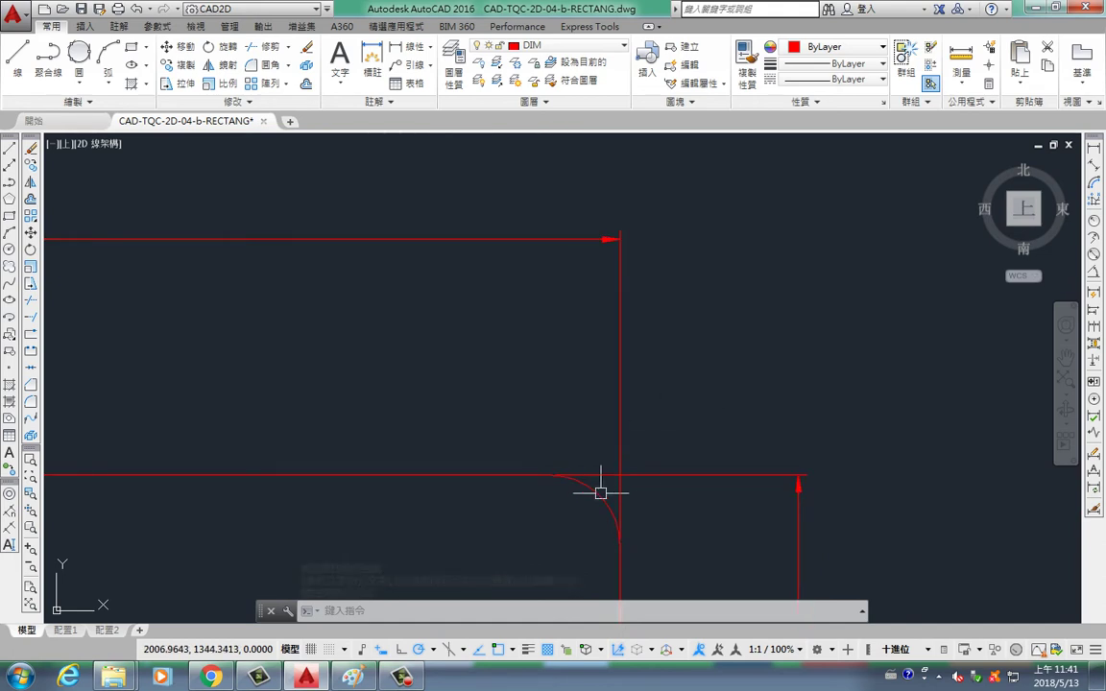
pyautogui.moveTo(600, 493); pyautogui.dragTo(683, 303, button='middle')
pyautogui.scroll(-4, 704, 338)
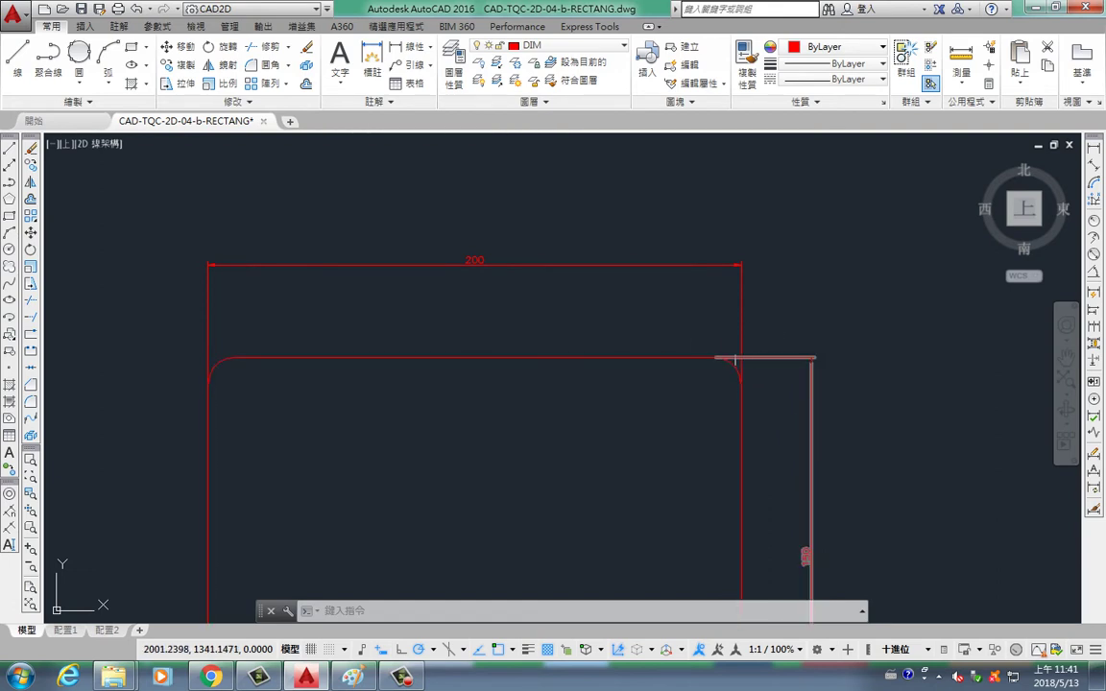
pyautogui.scroll(-5, 664, 389)
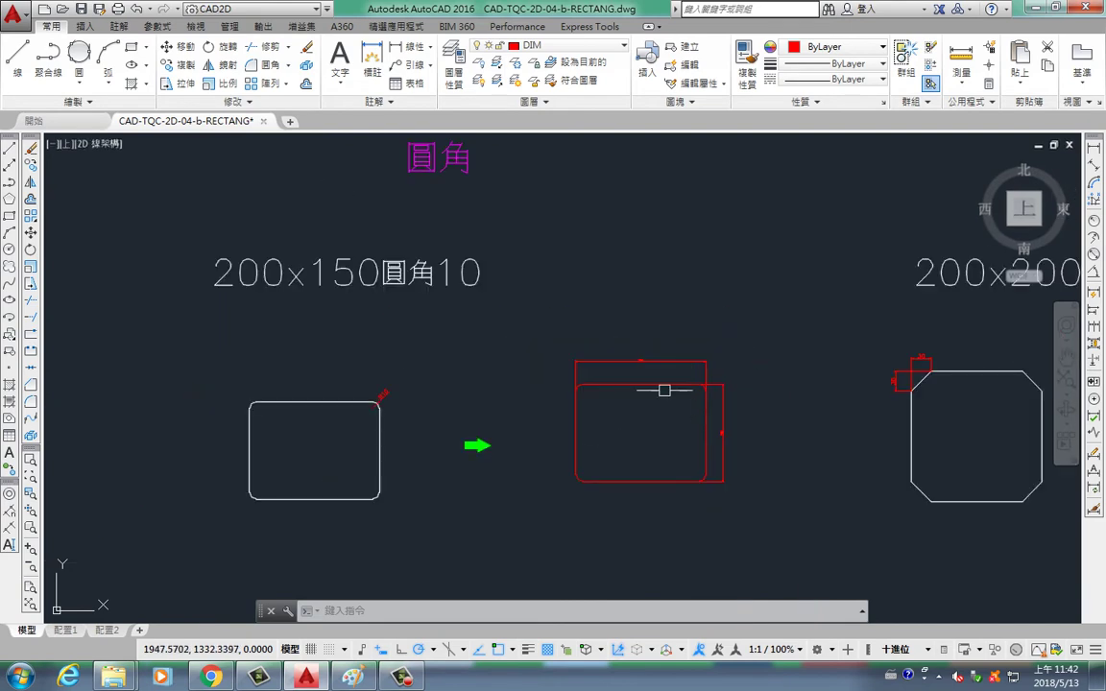
# - Draw a 200x150 rectangle with 30-radius rounded corners right of the green arrow
pyautogui.moveTo(637, 423)
pyautogui.mouseDown(button='middle')
pyautogui.moveTo(501, 462)
pyautogui.moveTo(353, 375)
pyautogui.mouseUp(button='middle')
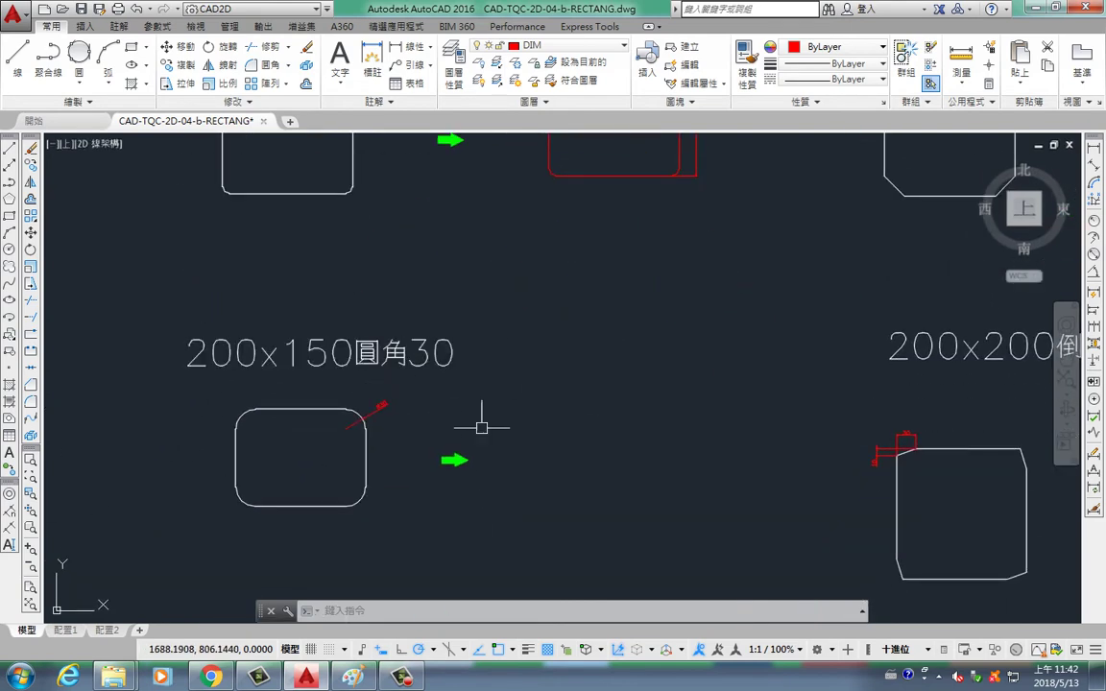
pyautogui.moveTo(476, 424); pyautogui.dragTo(577, 387, button='middle')
pyautogui.write('c')
pyautogui.press('Return')
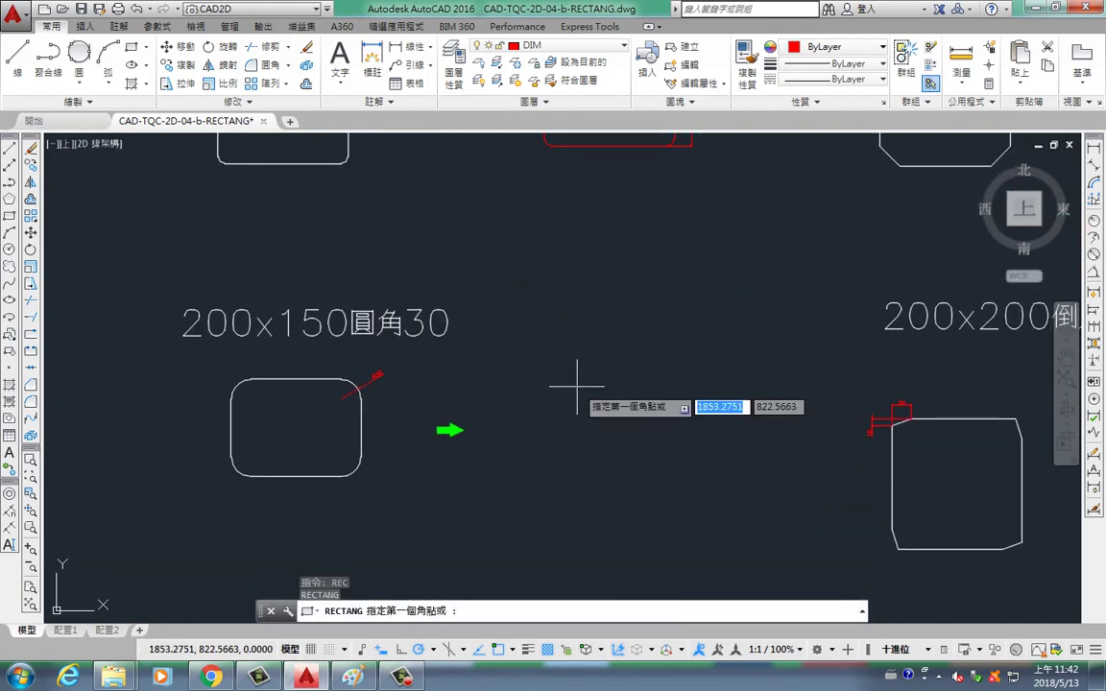
pyautogui.write('f')
pyautogui.press('Return')
pyautogui.write('30')
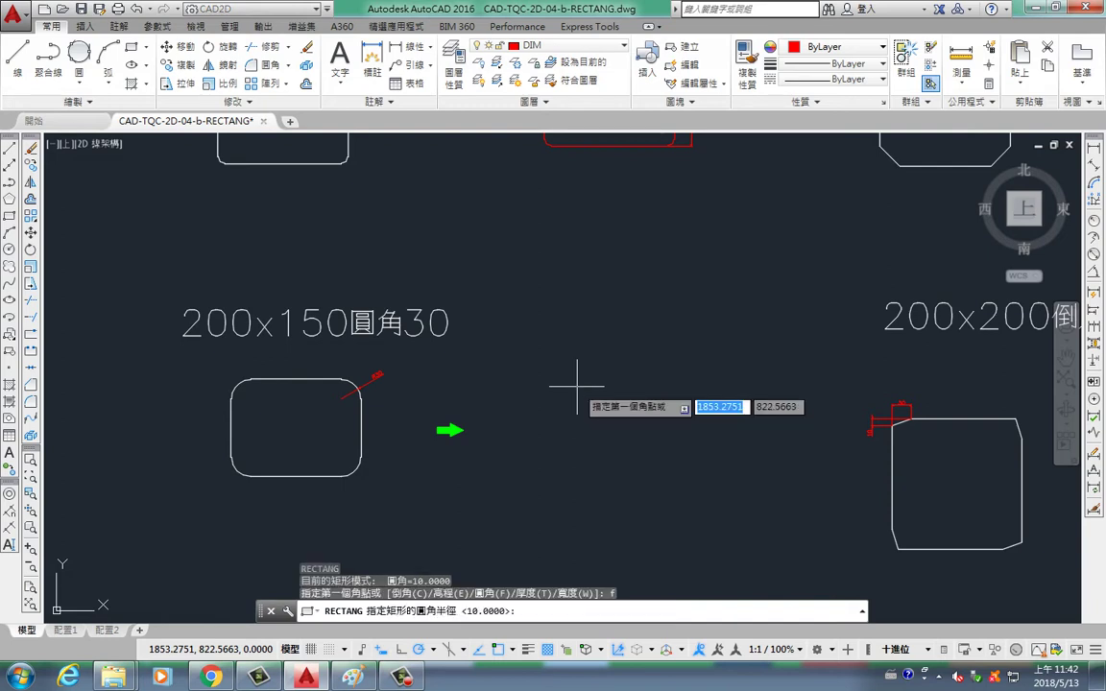
pyautogui.press('Return')
pyautogui.click(521, 474)
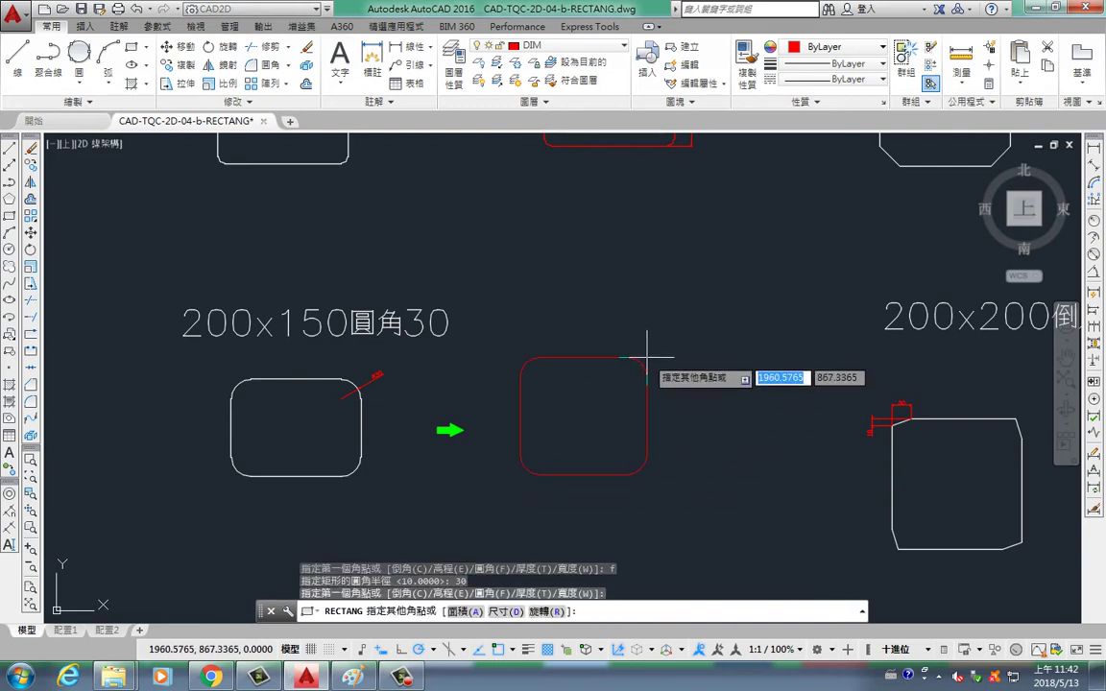
pyautogui.write('@200,')
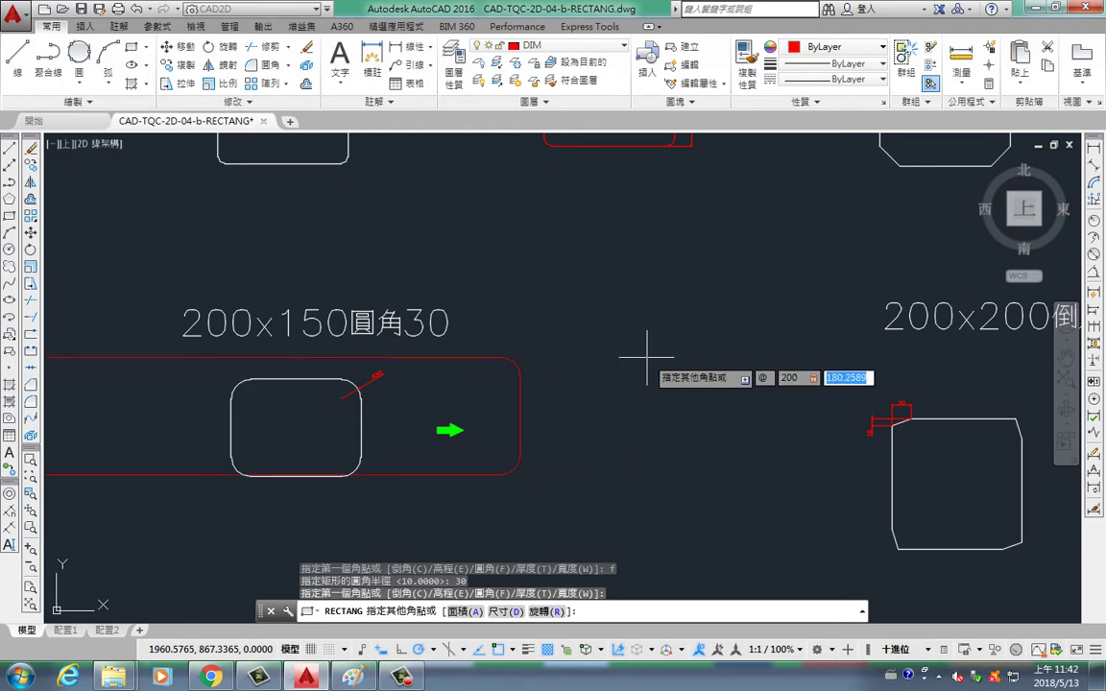
pyautogui.write('150')
pyautogui.press('Return')
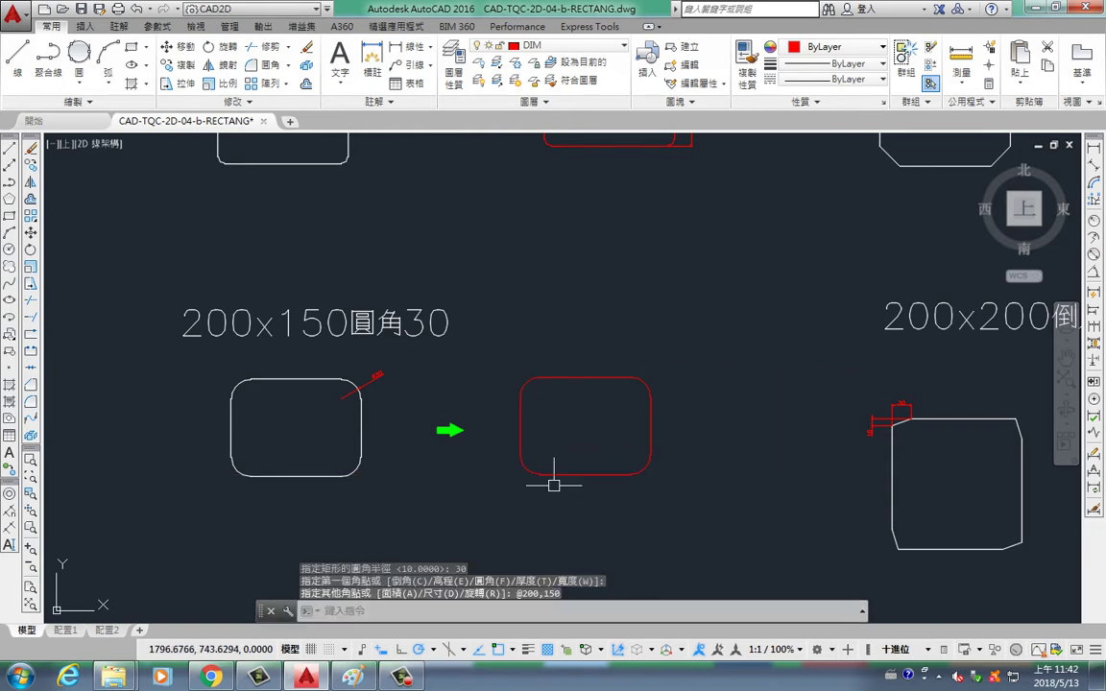
# - Check the new red rectangle, then pan to the 200x200 chamfered example
pyautogui.click(519, 425)
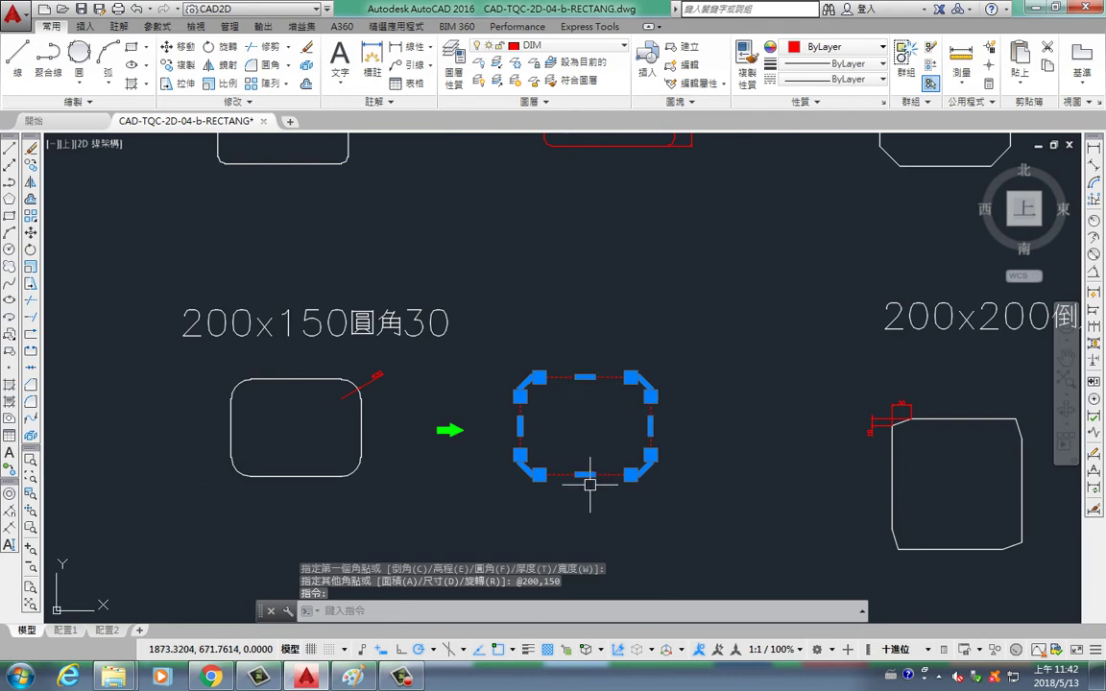
pyautogui.press('Escape')
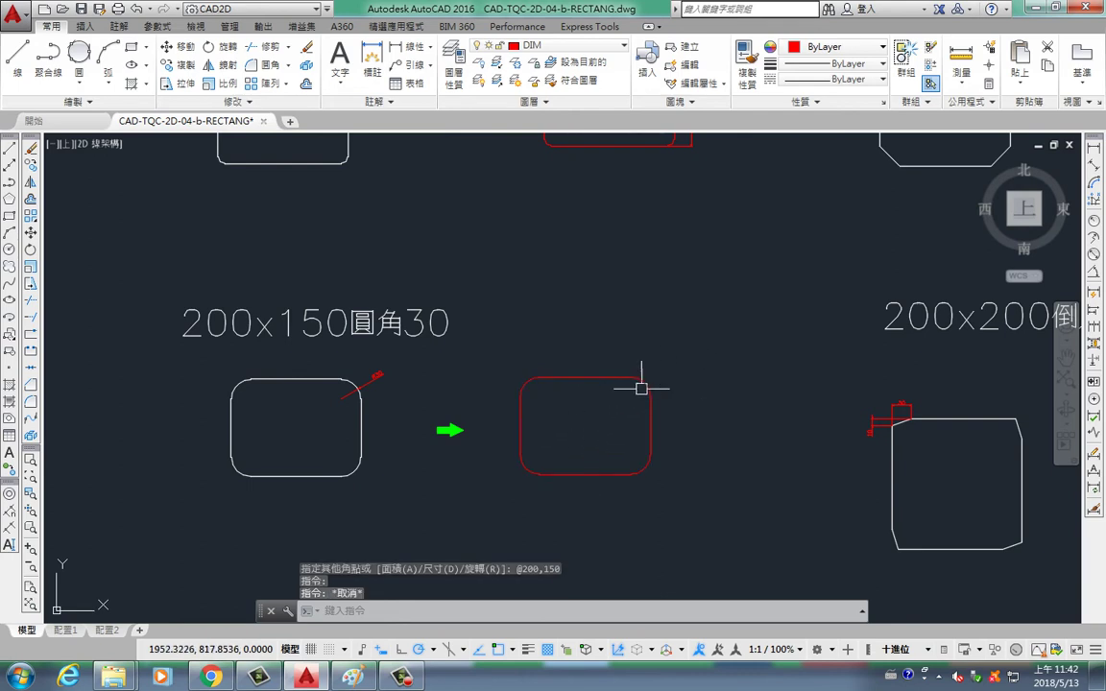
pyautogui.moveTo(624, 389); pyautogui.dragTo(329, 486, button='middle')
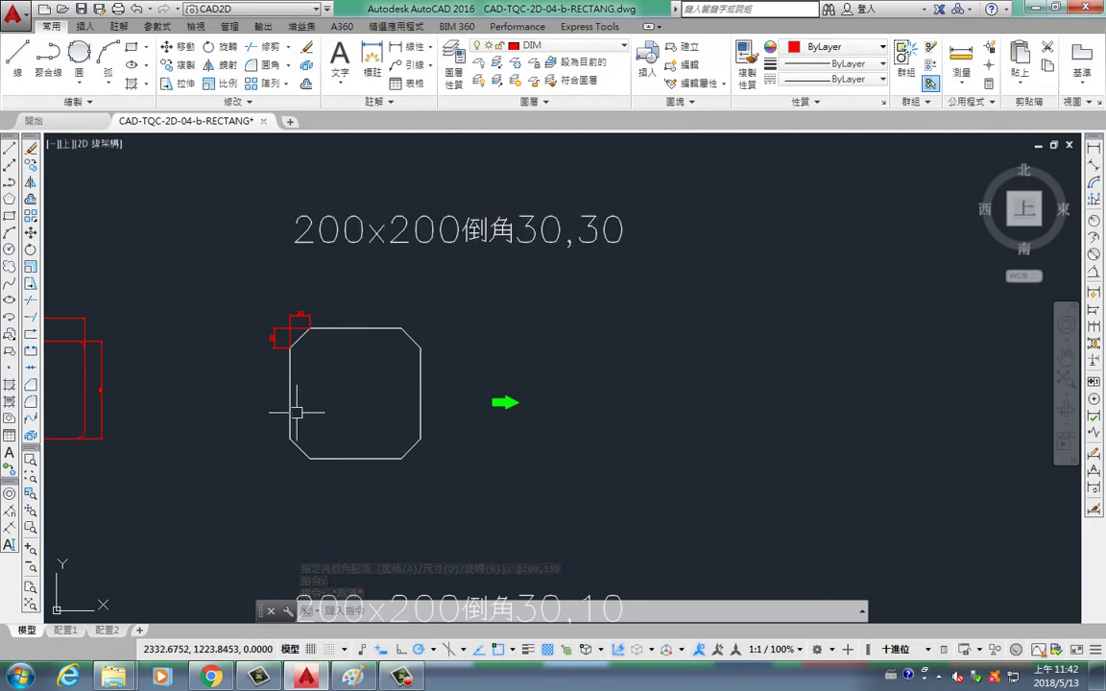
pyautogui.scroll(4, 296, 398)
pyautogui.moveTo(302, 266); pyautogui.dragTo(333, 334, button='middle')
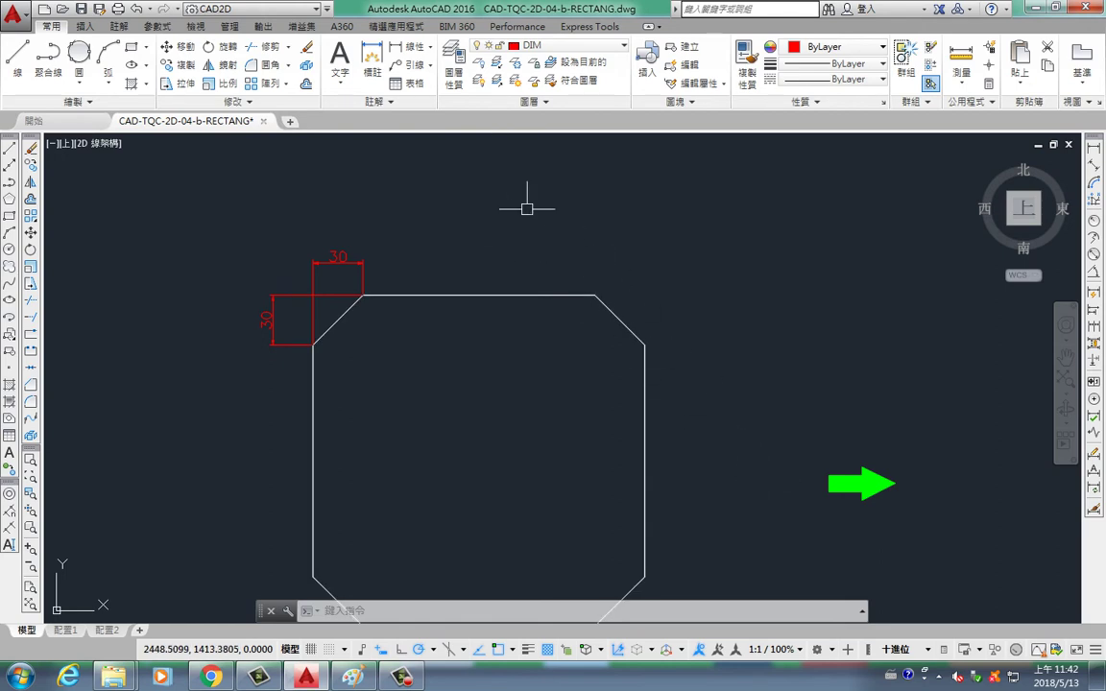
pyautogui.scroll(2, 334, 290)
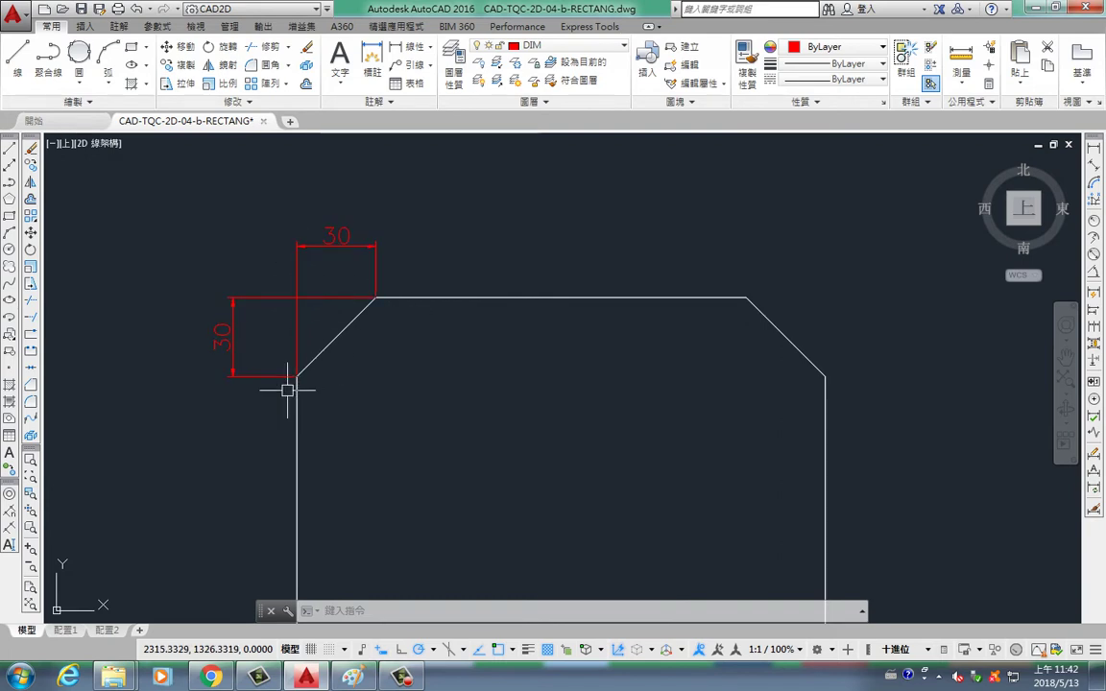
pyautogui.scroll(-2, 248, 323)
# - Draw a trial 30 by 30 chamfered rectangle right of the arrow, then delete it
pyautogui.scroll(-2, 248, 307)
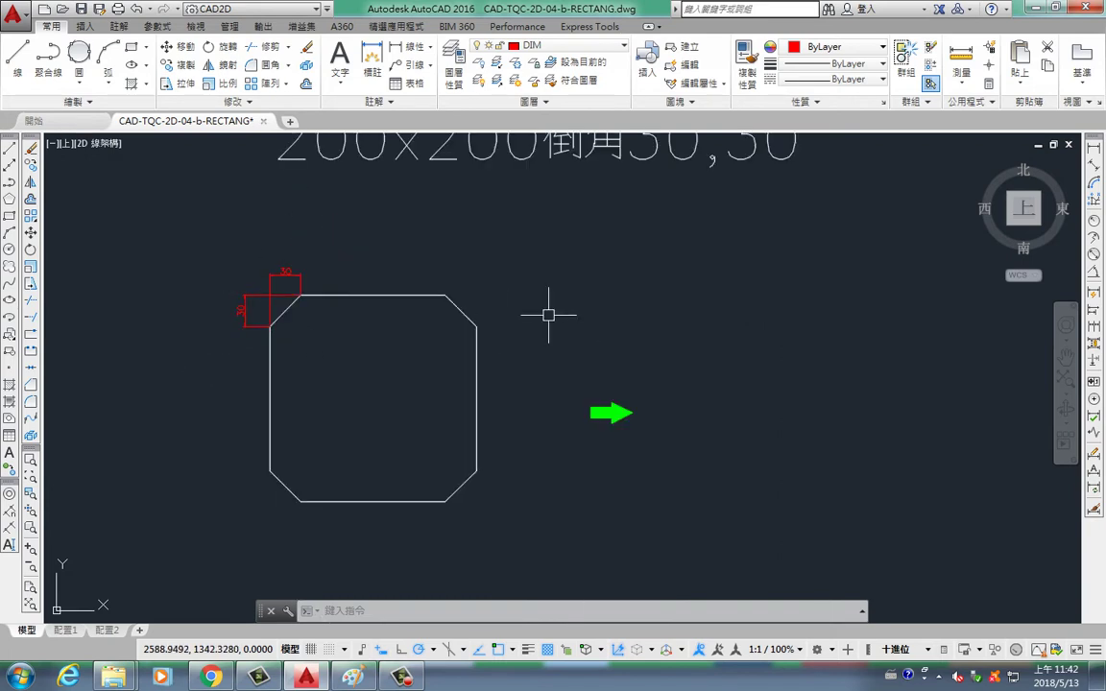
pyautogui.moveTo(667, 372); pyautogui.dragTo(598, 353, button='middle')
pyautogui.write('rec')
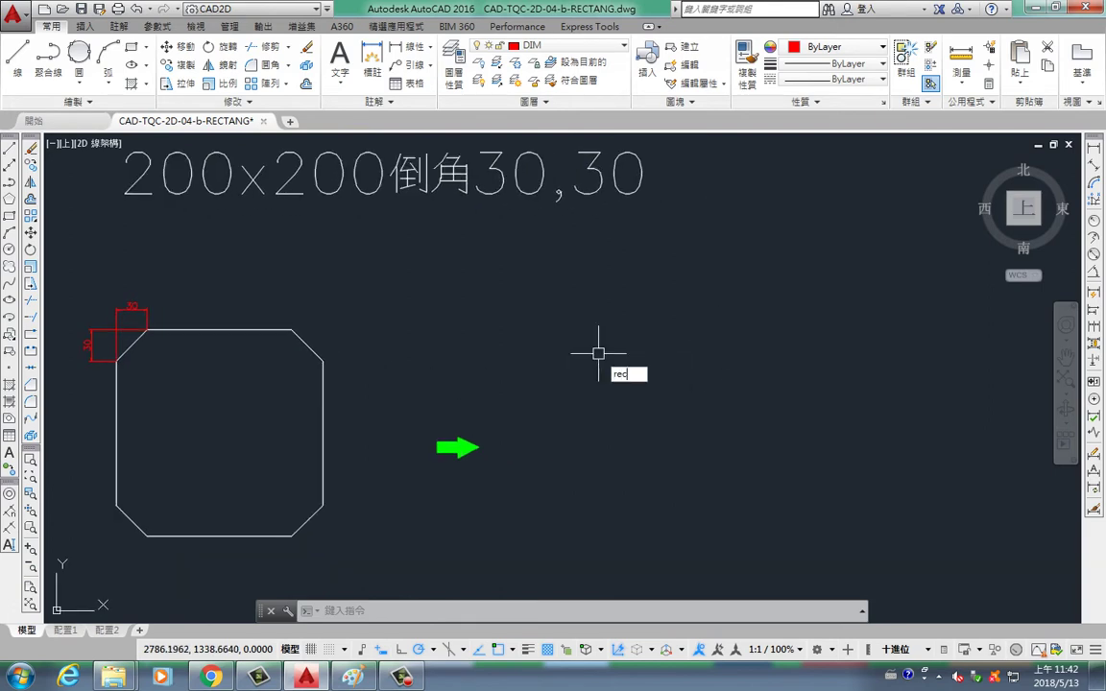
pyautogui.press('Return')
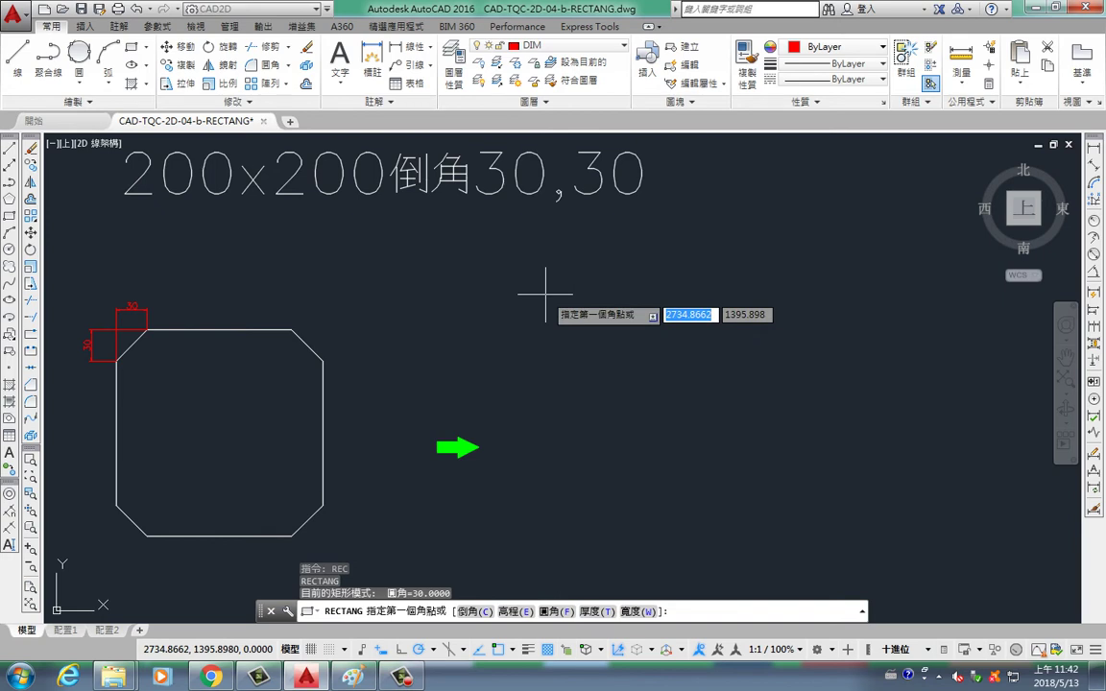
pyautogui.write('c')
pyautogui.press('Return')
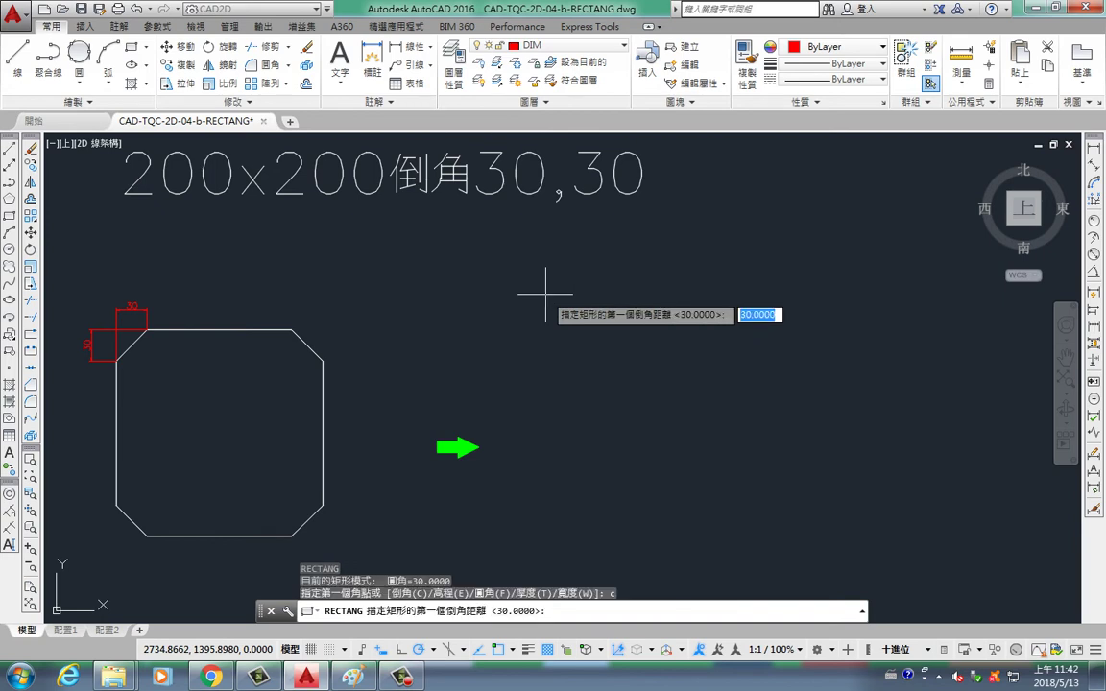
pyautogui.write('30')
pyautogui.press('Return')
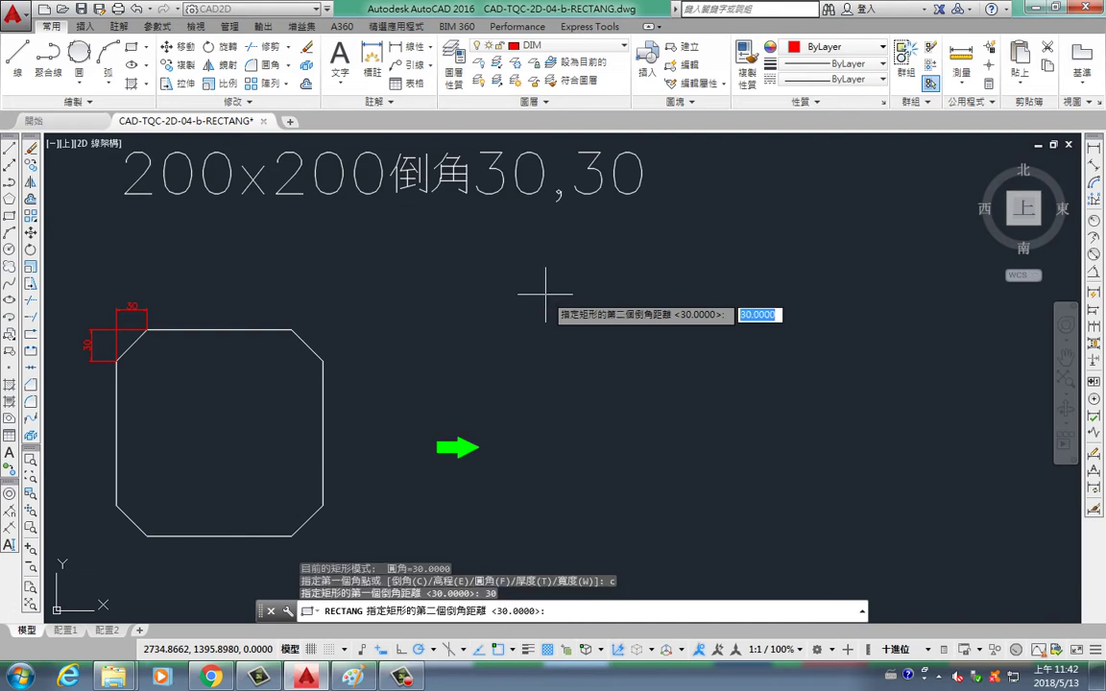
pyautogui.write('30')
pyautogui.press('Return')
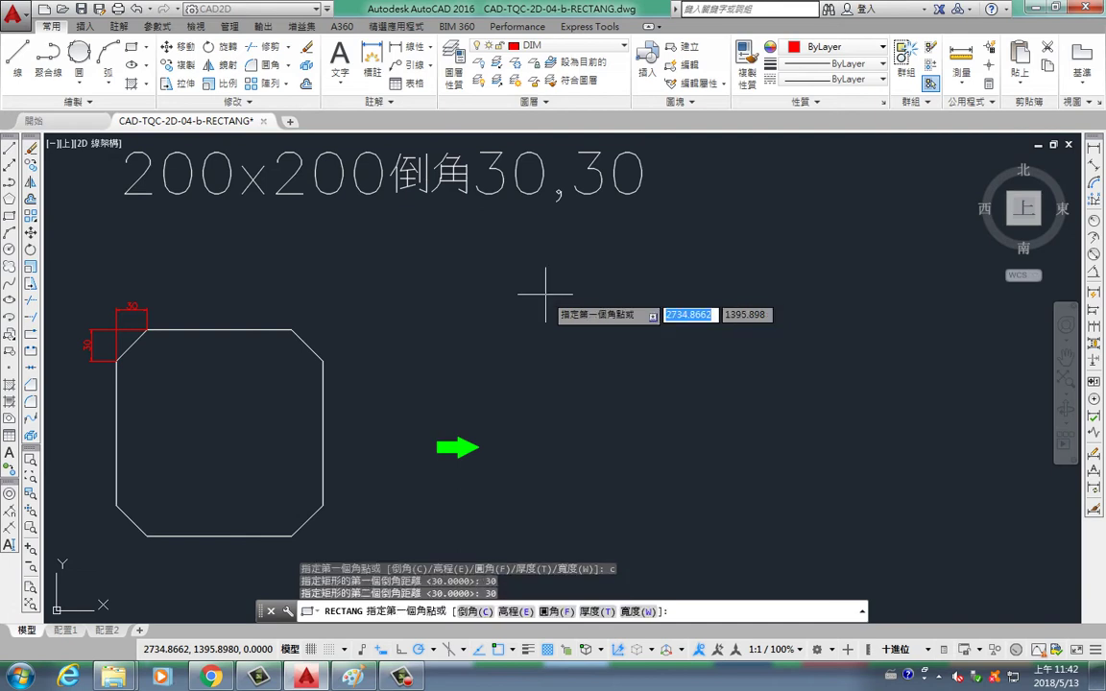
pyautogui.click(812, 333)
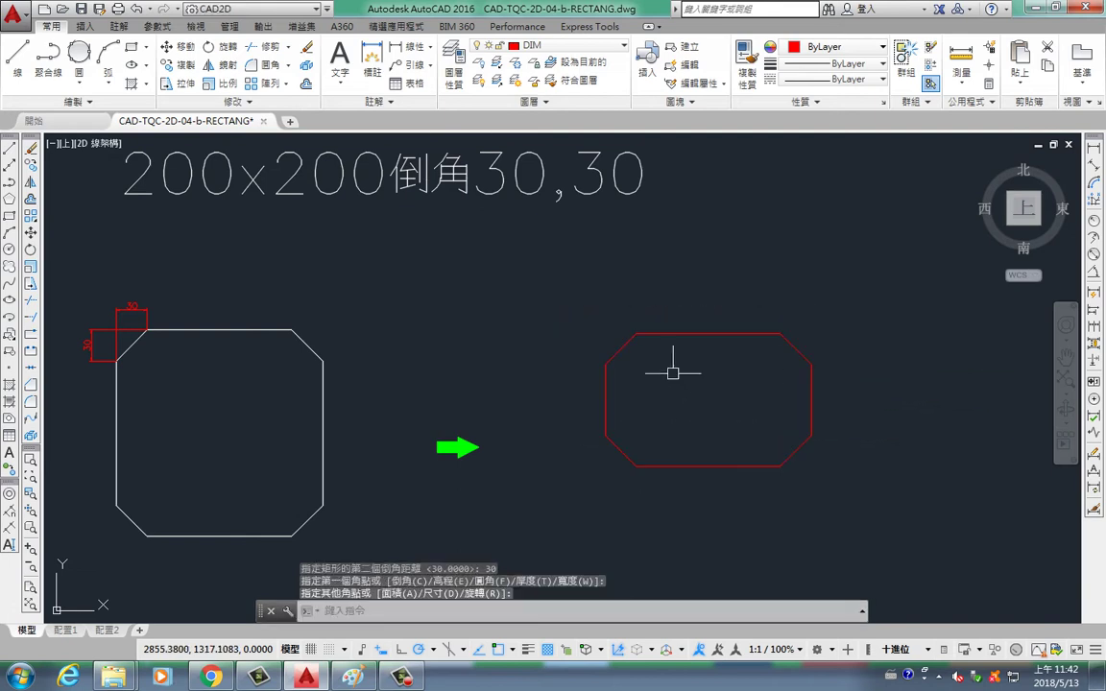
pyautogui.click(704, 384)
pyautogui.click(509, 295)
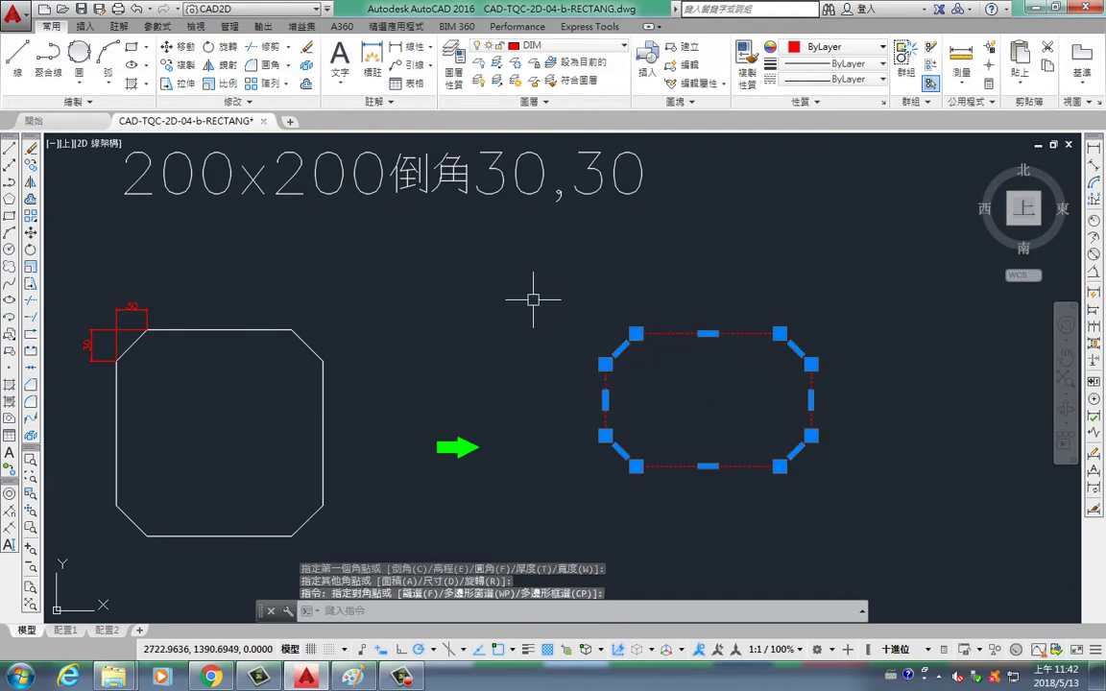
pyautogui.press('Delete')
# - Draw a 200x200 rectangle with 30 by 30 chamfers right of the green arrow
pyautogui.press('Return')
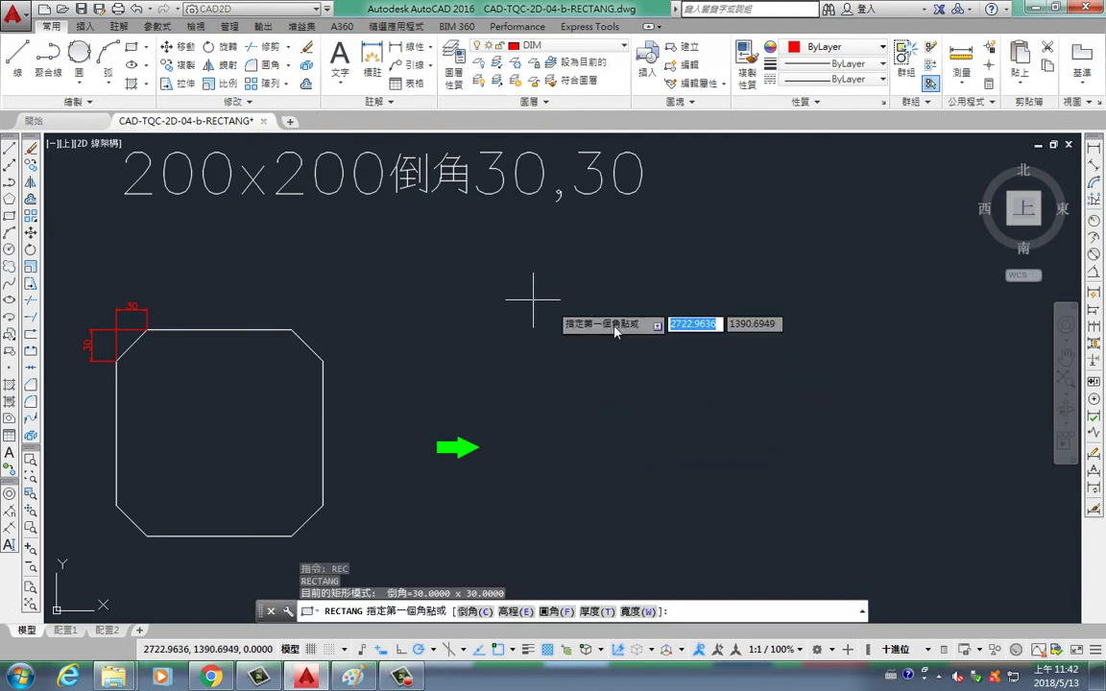
pyautogui.write('c')
pyautogui.press('Return')
pyautogui.write('30')
pyautogui.press('Return')
pyautogui.write('30')
pyautogui.press('Return')
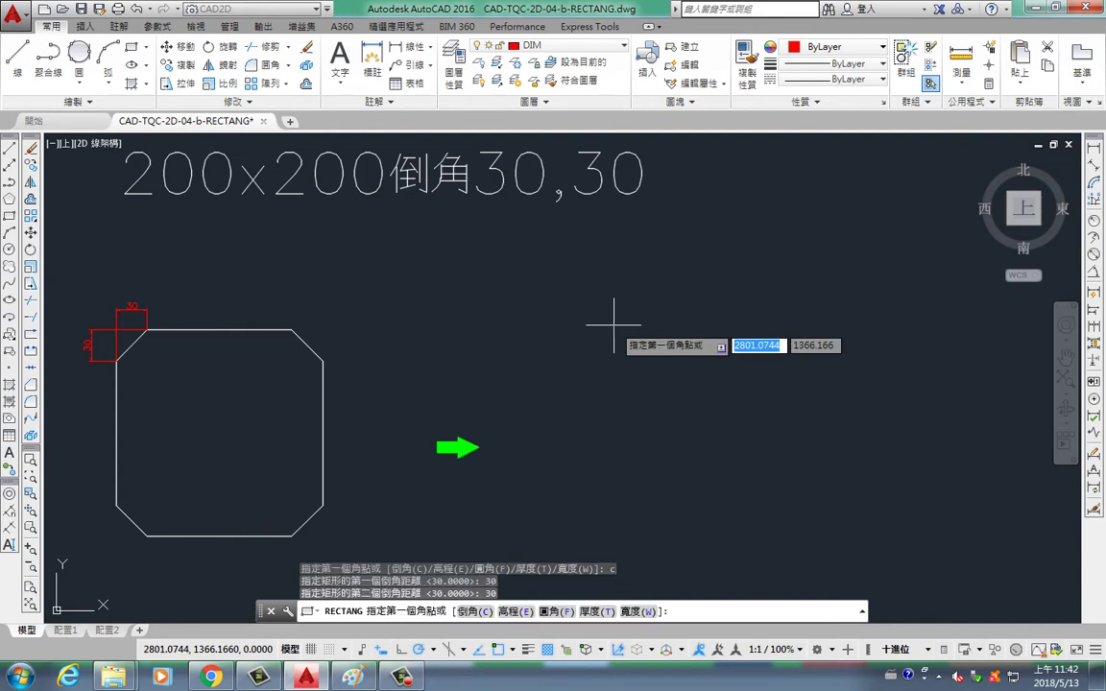
pyautogui.click(581, 411)
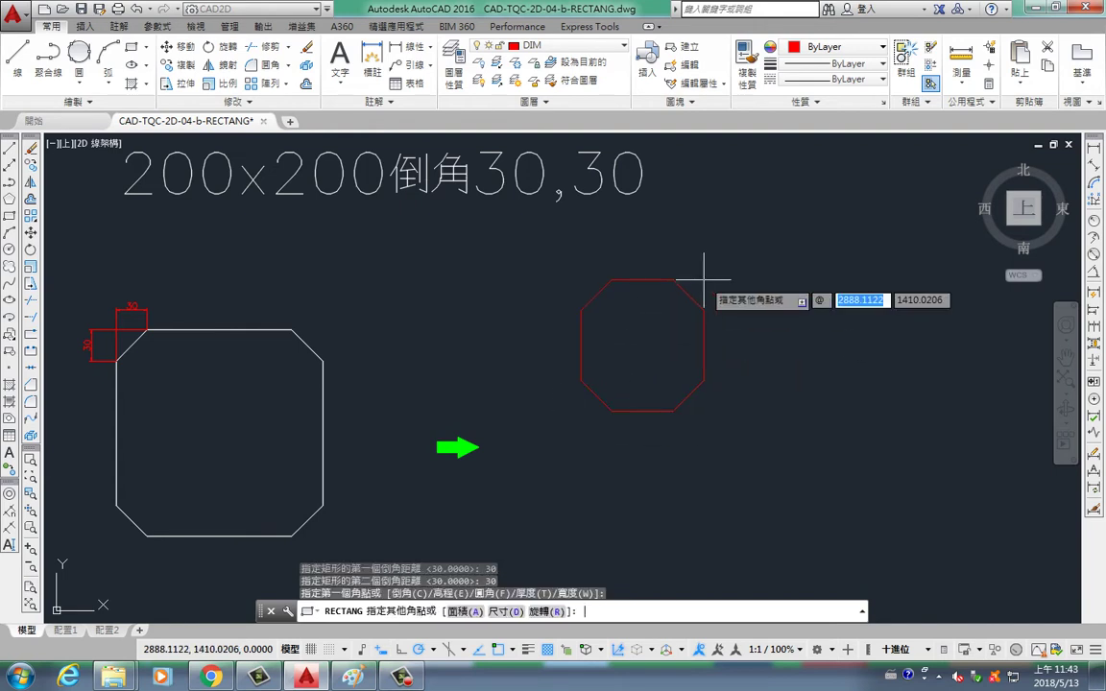
pyautogui.write('@200,200')
pyautogui.press('Return')
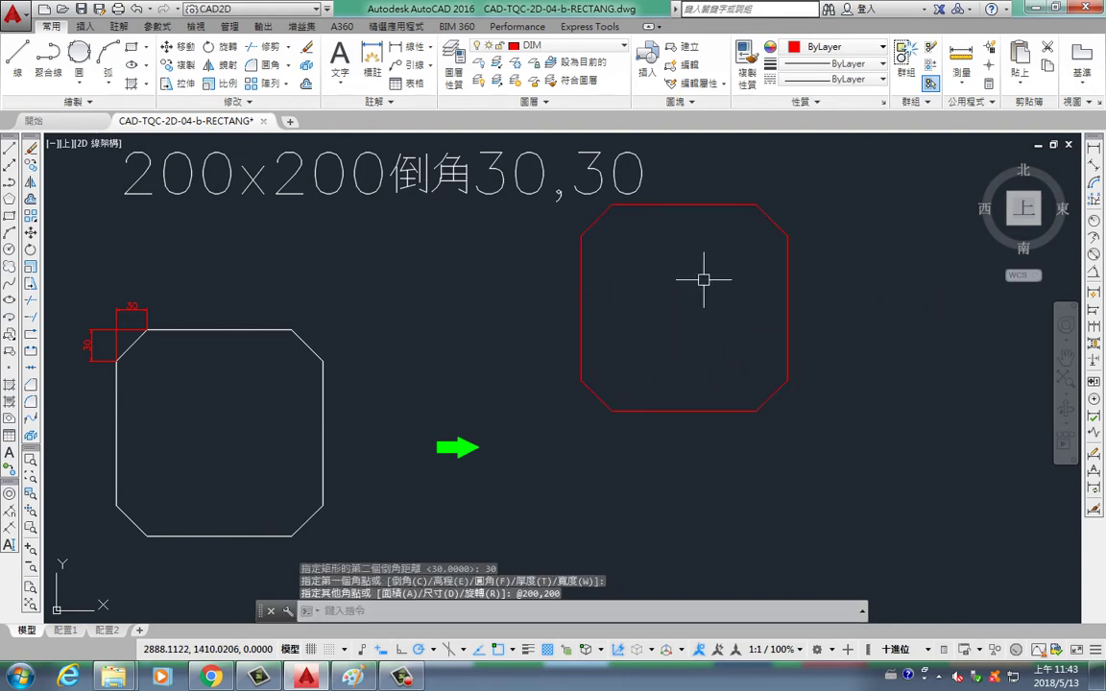
pyautogui.moveTo(782, 231); pyautogui.dragTo(754, 258, button='middle')
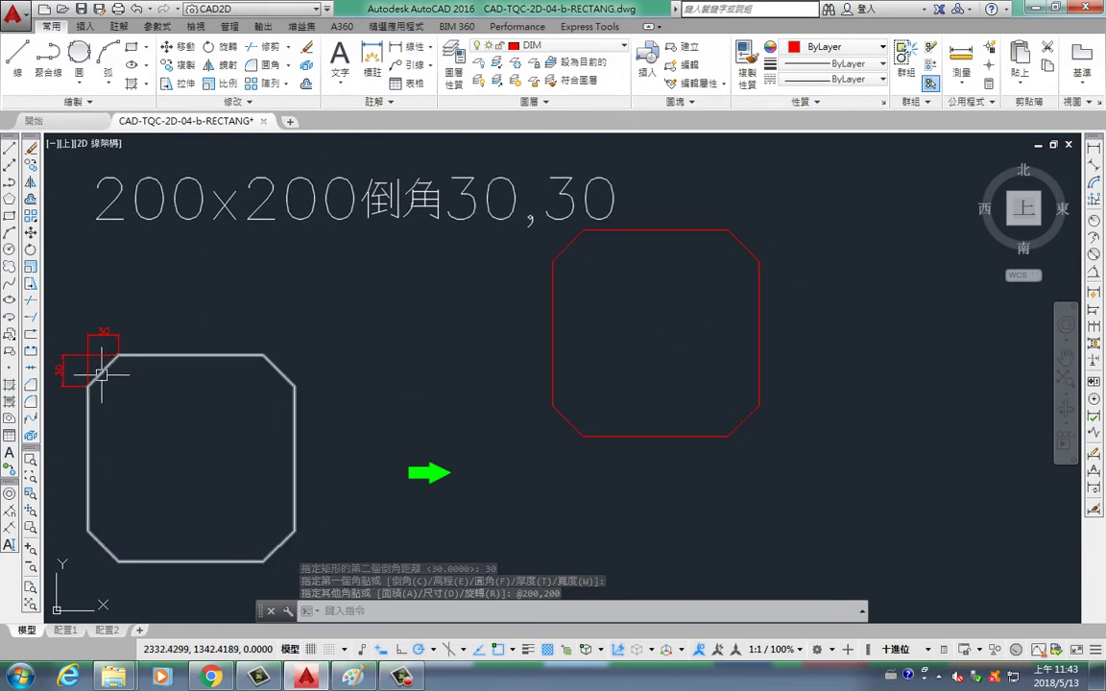
pyautogui.scroll(-2, 101, 375)
pyautogui.scroll(-2, 99, 365)
pyautogui.moveTo(185, 365); pyautogui.dragTo(297, 308, button='middle')
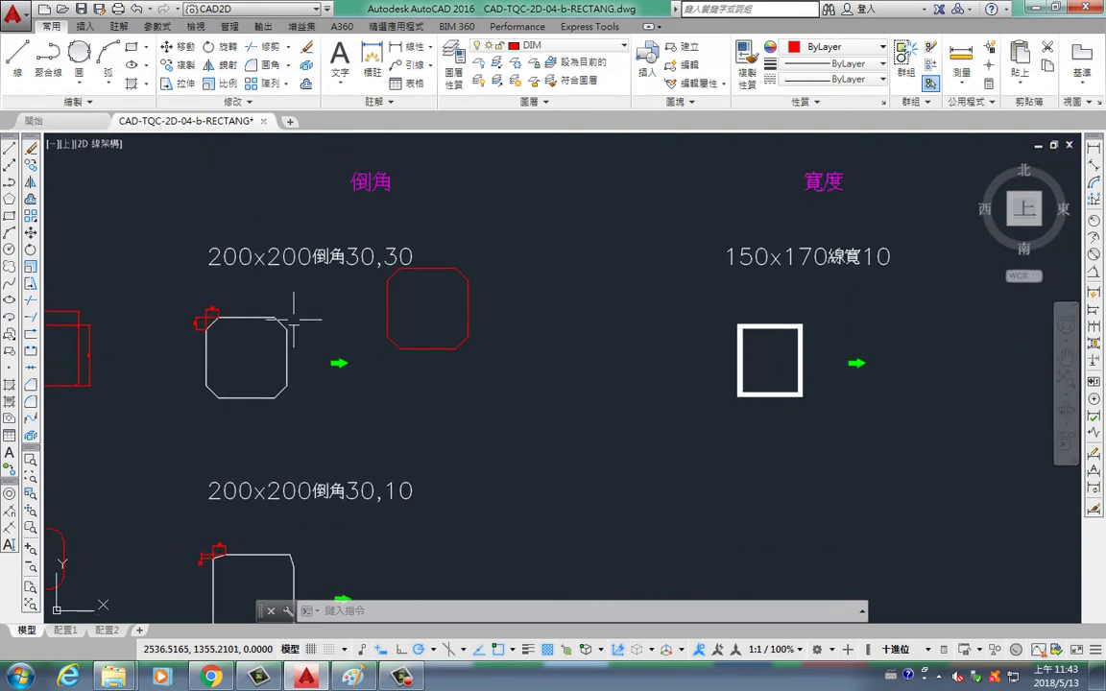
pyautogui.moveTo(383, 377); pyautogui.dragTo(463, 255, button='middle')
pyautogui.moveTo(388, 413); pyautogui.dragTo(400, 365, button='middle')
pyautogui.scroll(2, 320, 390)
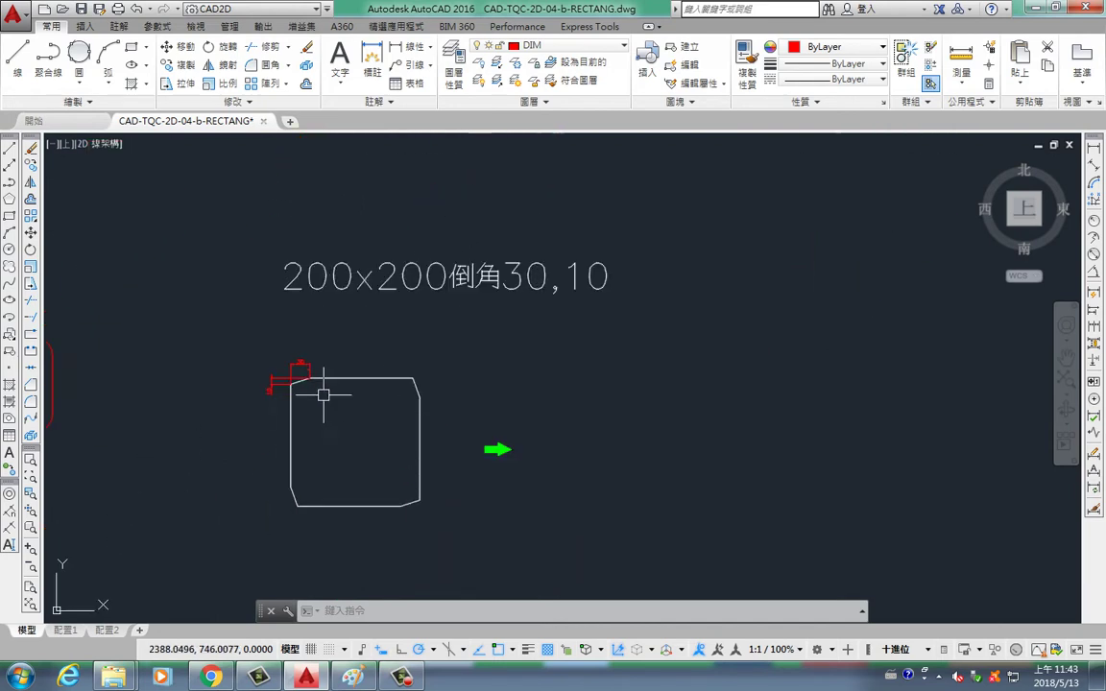
pyautogui.scroll(6, 321, 390)
pyautogui.moveTo(205, 368); pyautogui.dragTo(300, 427, button='middle')
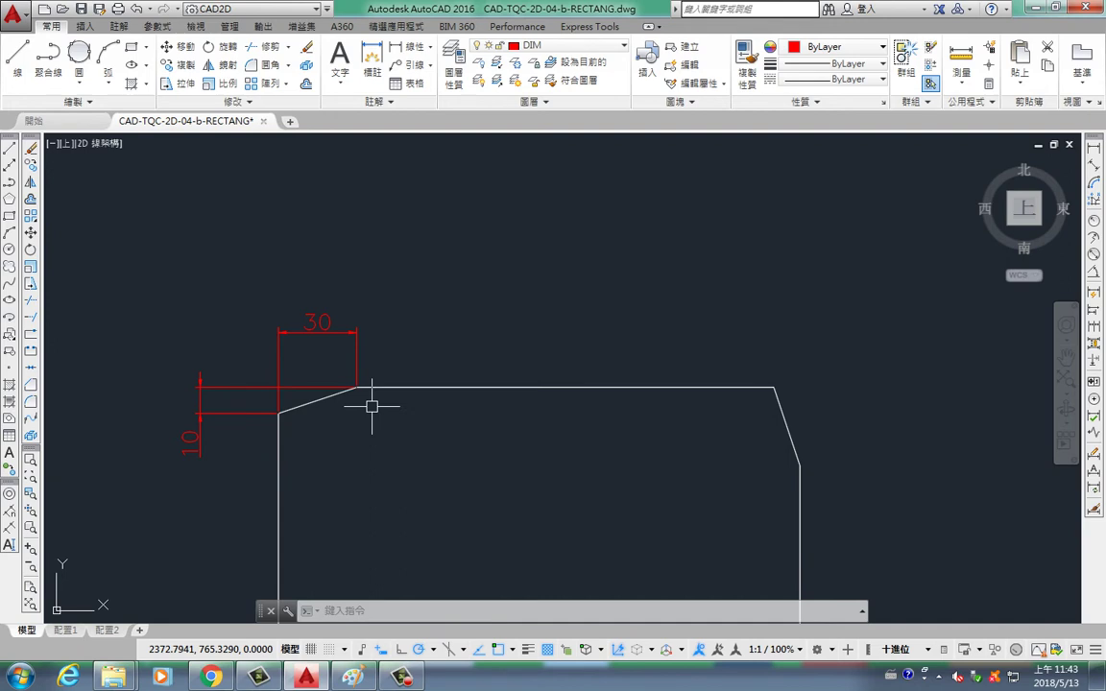
pyautogui.scroll(-2, 372, 406)
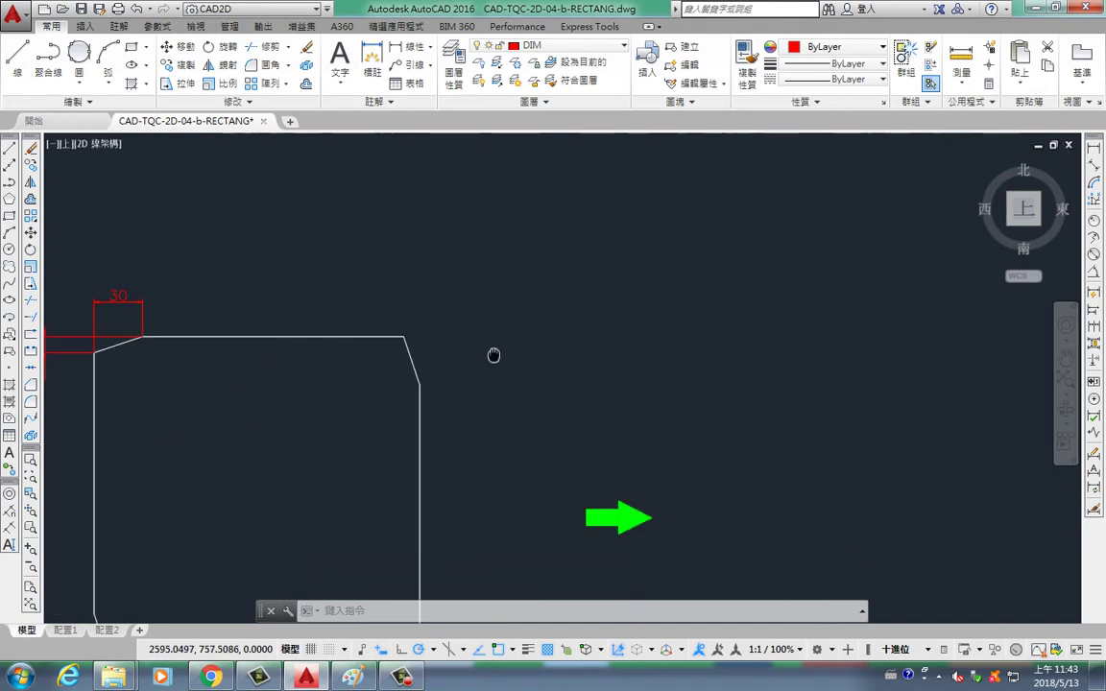
pyautogui.scroll(-2, 493, 353)
pyautogui.write('re')
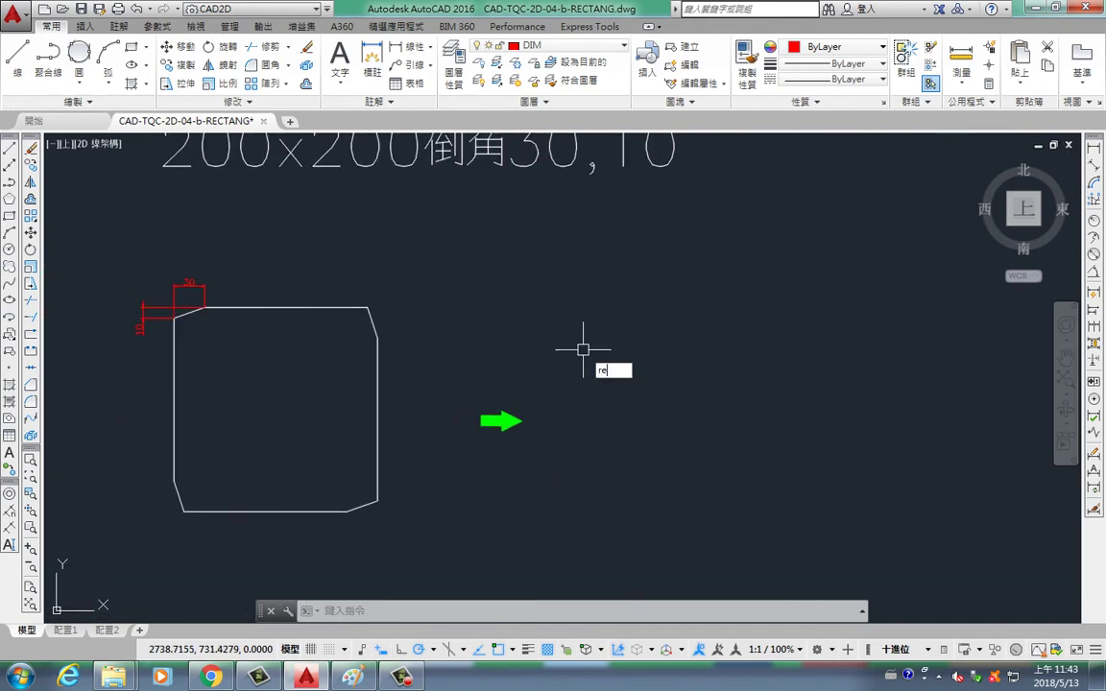
# - Draw a rectangle with 30 by 10 chamfers by clicking two corners right of the arrow
pyautogui.write('c')
pyautogui.press('Return')
pyautogui.moveTo(683, 362); pyautogui.dragTo(551, 355, button='middle')
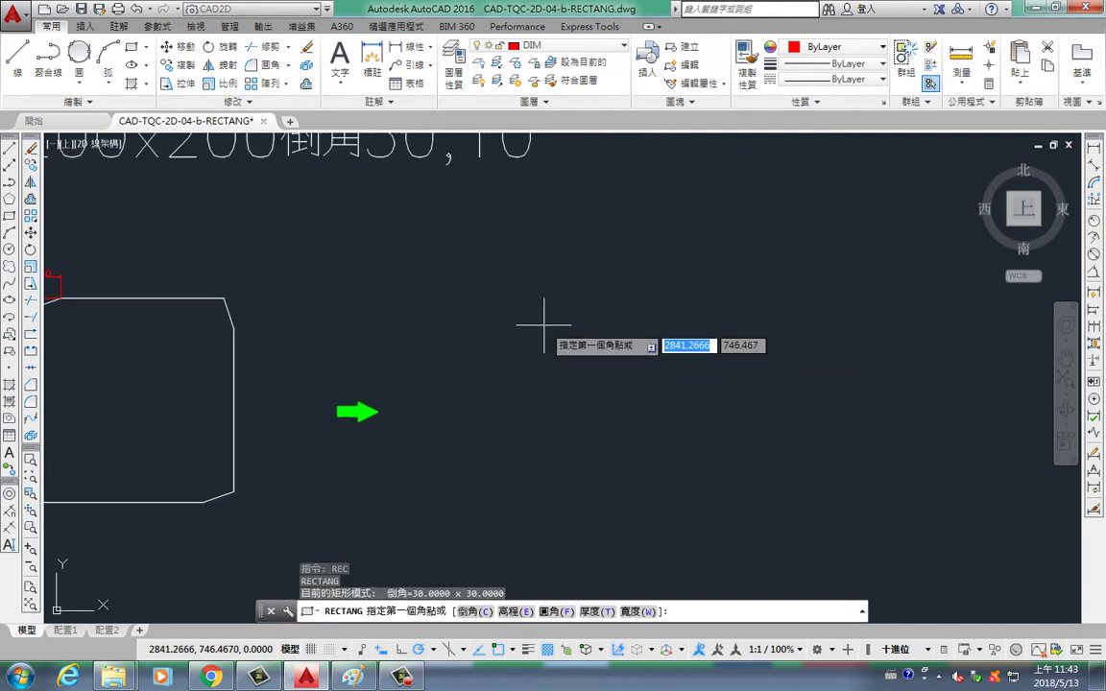
pyautogui.write('c')
pyautogui.press('Return')
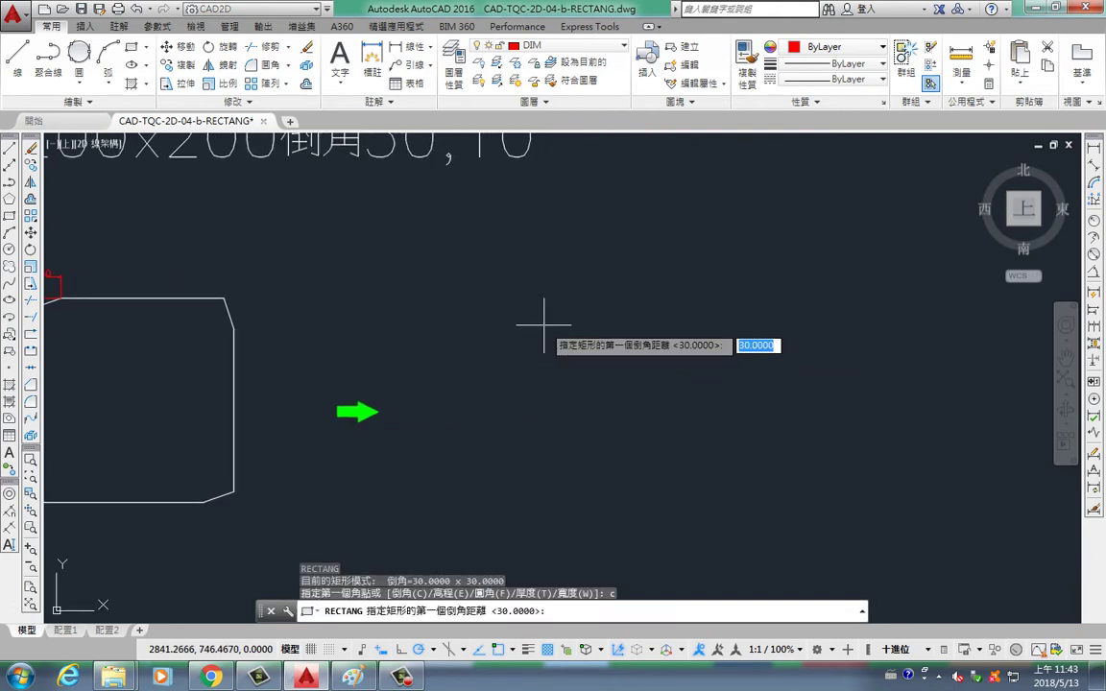
pyautogui.write('30')
pyautogui.press('Return')
pyautogui.write('10')
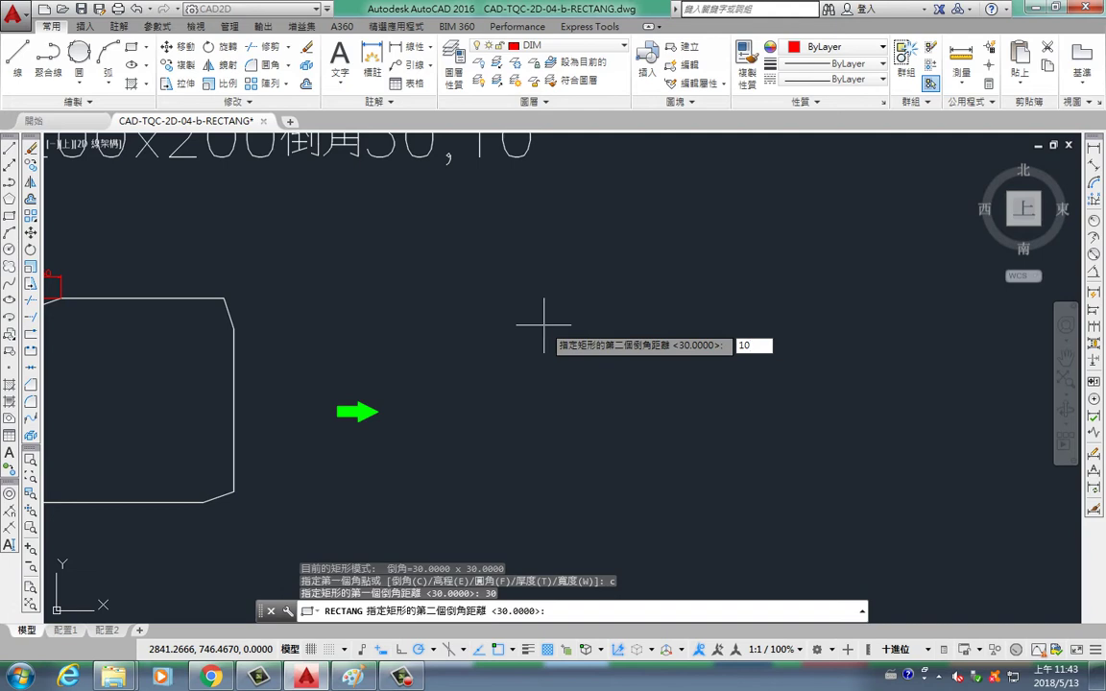
pyautogui.press('Return')
pyautogui.click(499, 444)
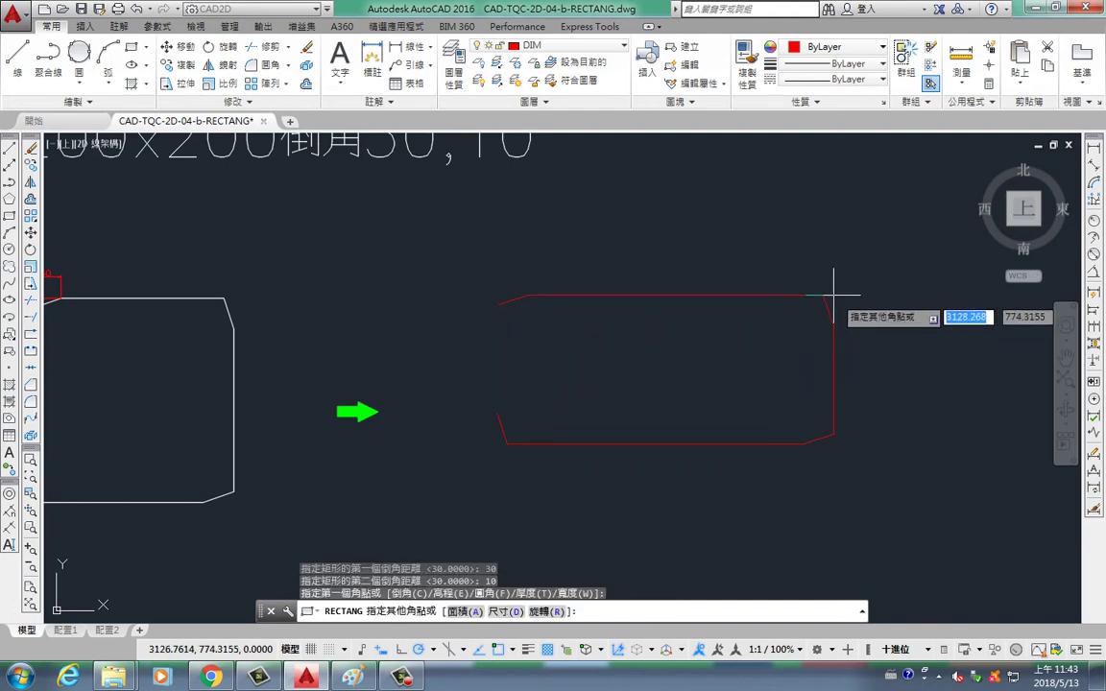
pyautogui.click(819, 277)
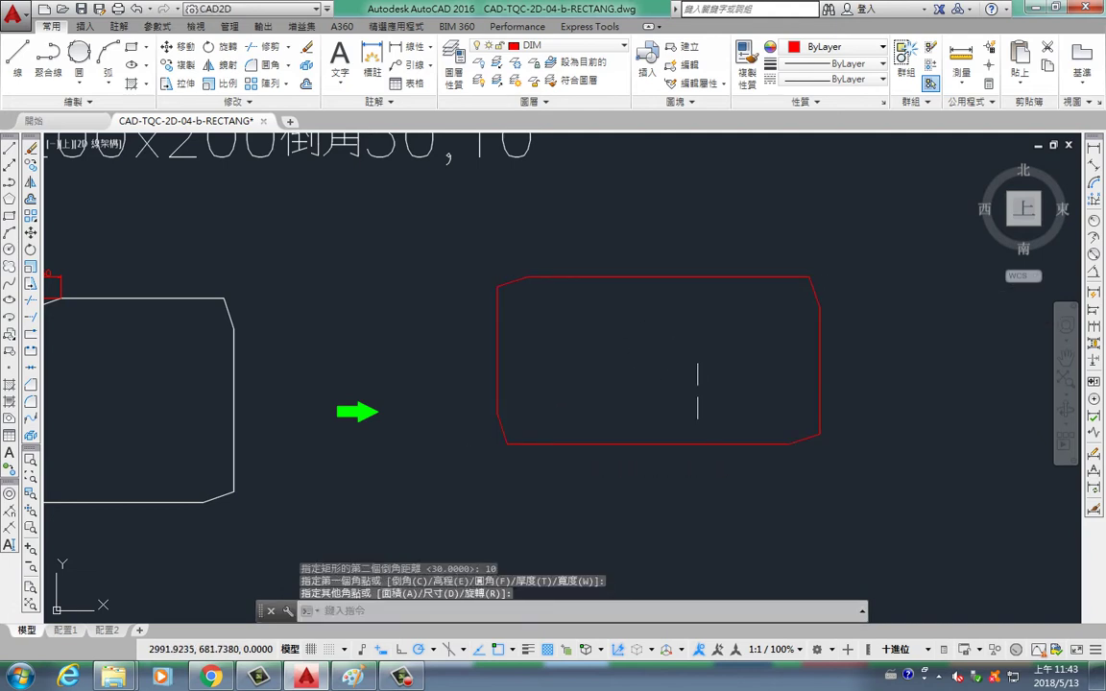
# - Pan the drawing to reveal the title text
pyautogui.moveTo(639, 377); pyautogui.dragTo(636, 380, button='middle')
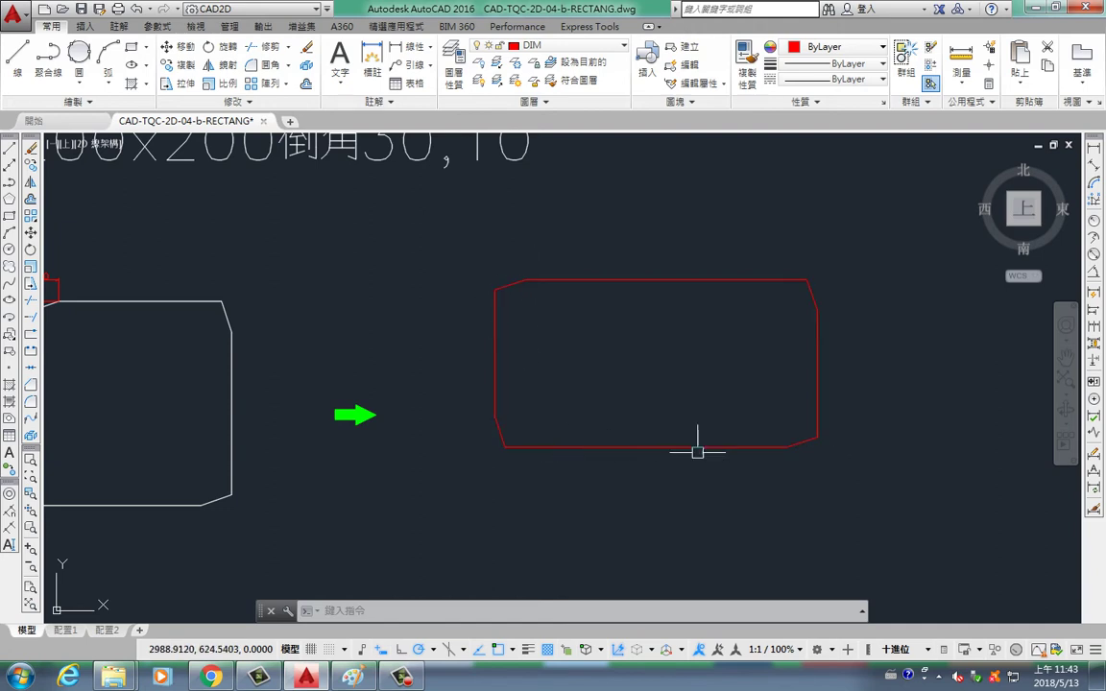
pyautogui.moveTo(539, 380); pyautogui.dragTo(570, 379, button='middle')
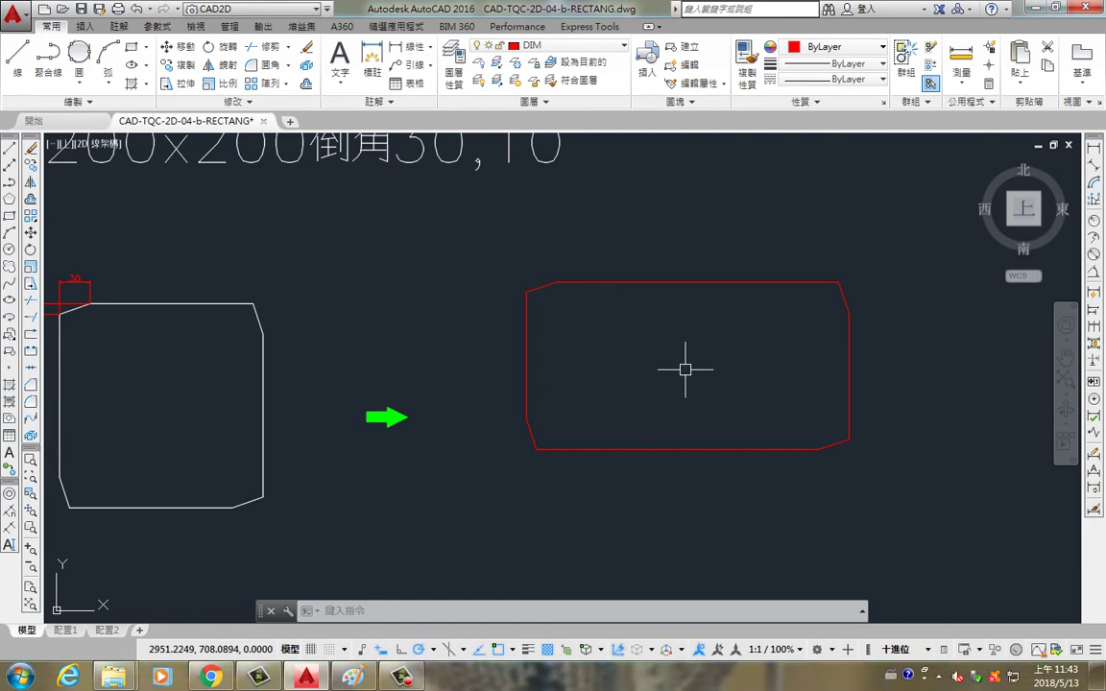
pyautogui.moveTo(611, 377); pyautogui.dragTo(654, 427, button='middle')
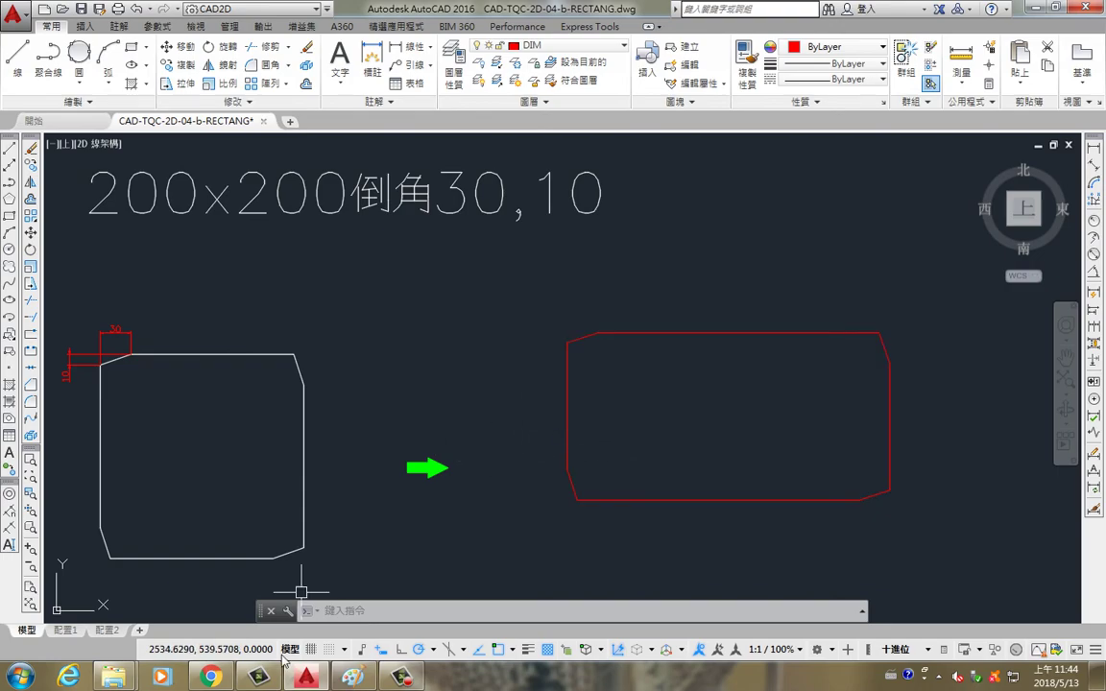
# - Switch to Paint and erase the old hexagon sketch from the canvas
pyautogui.click(352, 676)
pyautogui.hotkey('ctrl', 'a')
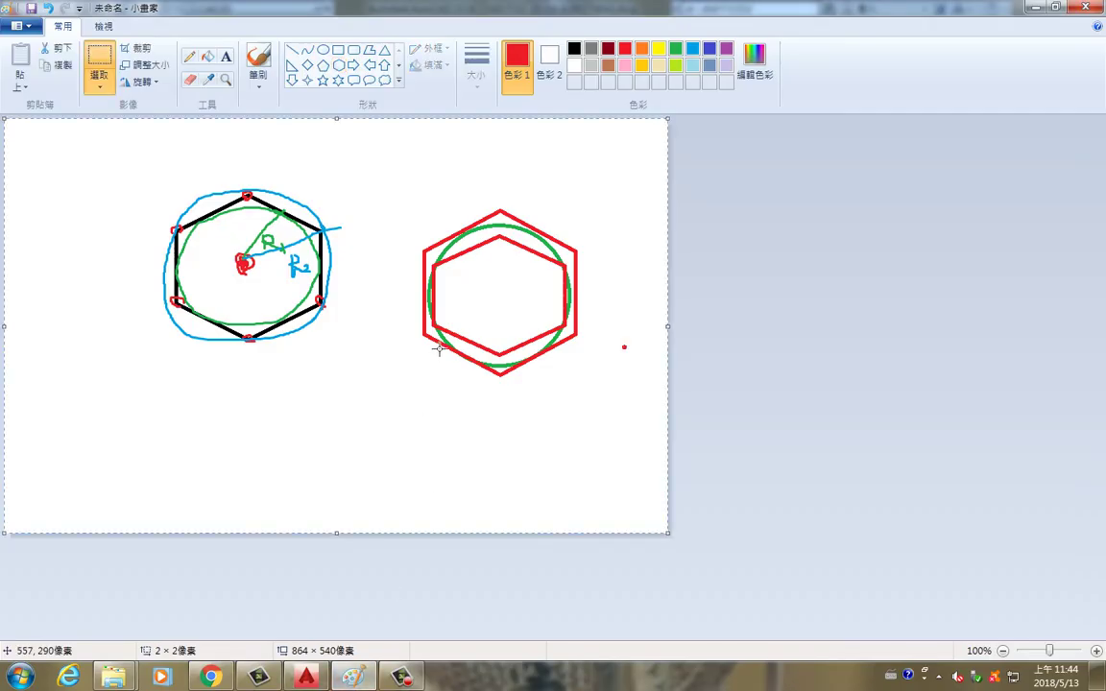
pyautogui.press('Delete')
# - Brush a red freehand outline of a chamfered rectangle, then minimize Paint
pyautogui.click(259, 58)
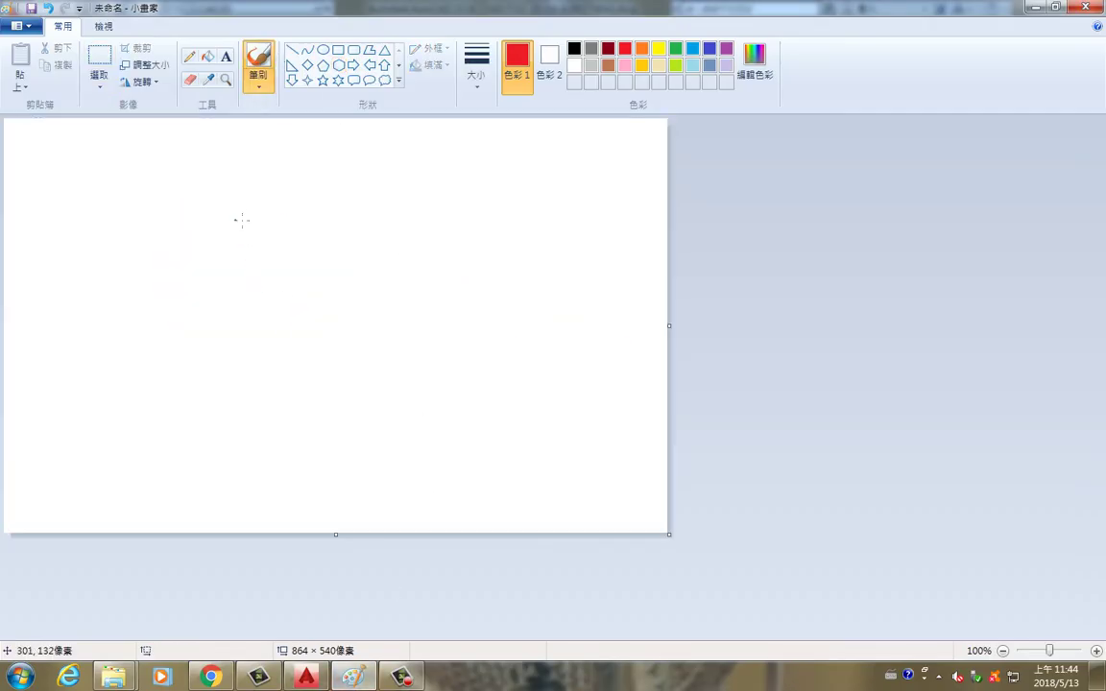
pyautogui.moveTo(235, 209); pyautogui.dragTo(112, 265)
pyautogui.moveTo(239, 402); pyautogui.dragTo(431, 404)
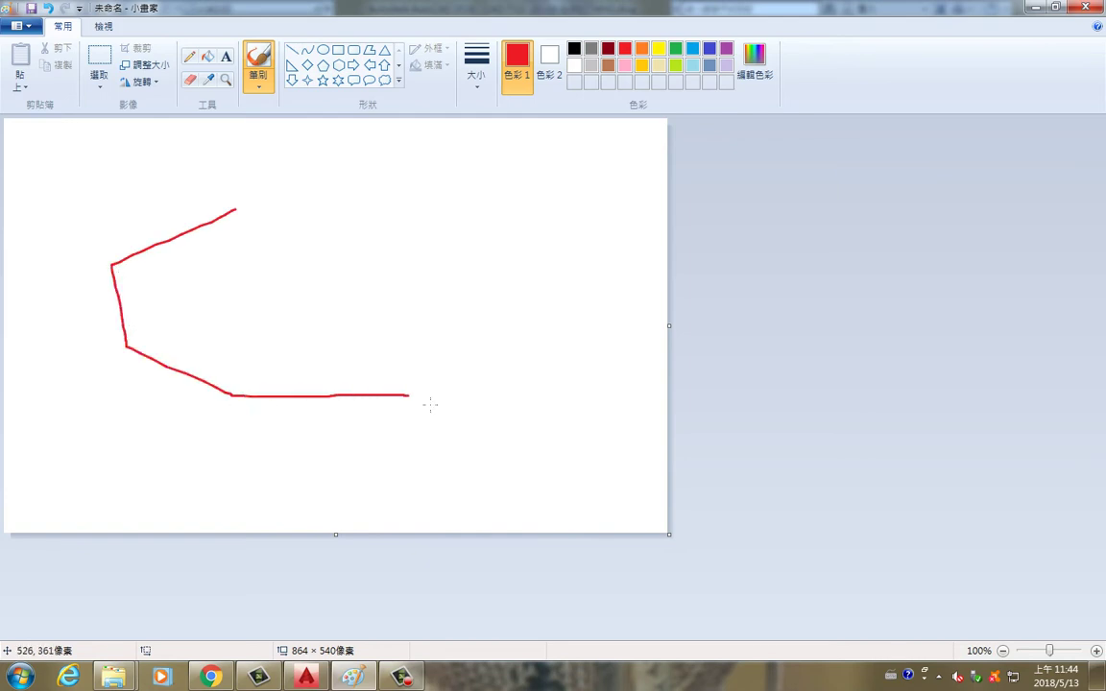
pyautogui.moveTo(241, 218); pyautogui.dragTo(470, 232)
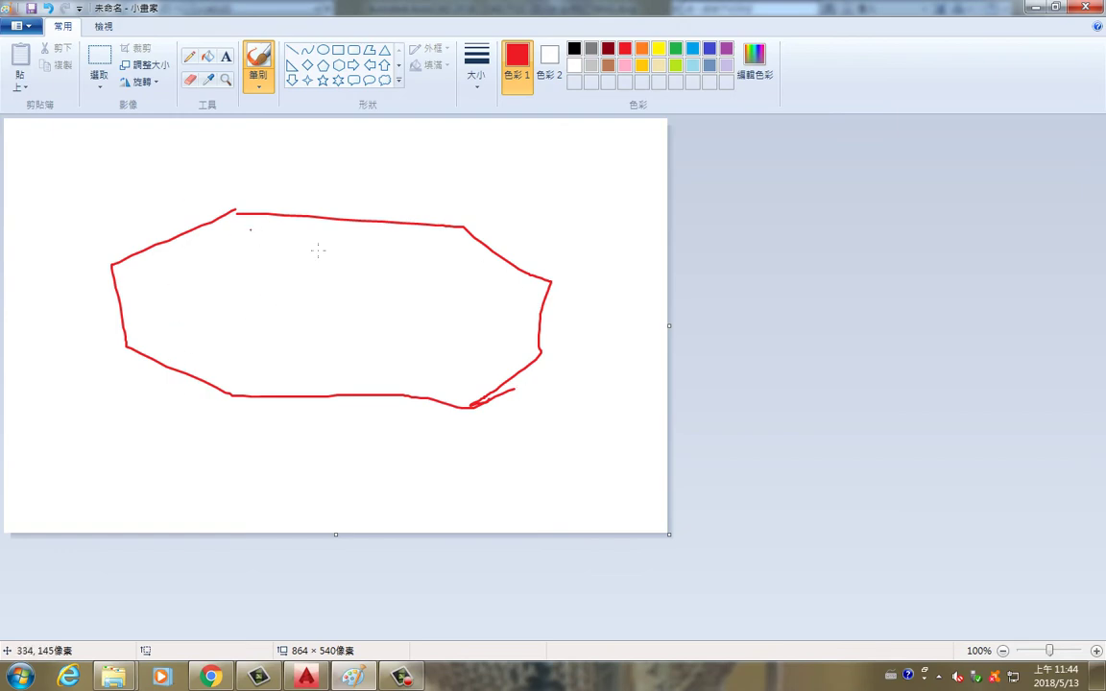
pyautogui.click(1033, 8)
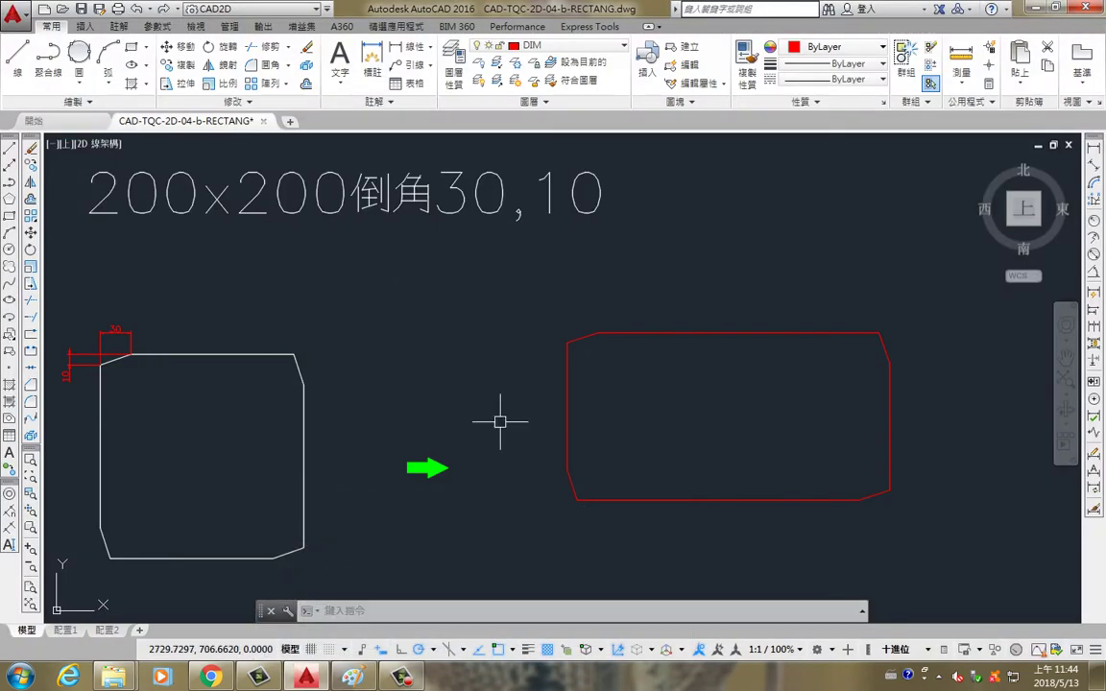
# - Window-select and delete the earlier red chamfered rectangle
pyautogui.moveTo(501, 419)
pyautogui.mouseDown(button='middle')
pyautogui.moveTo(417, 451)
pyautogui.moveTo(548, 458)
pyautogui.mouseUp(button='middle')
pyautogui.click(645, 408)
pyautogui.click(483, 323)
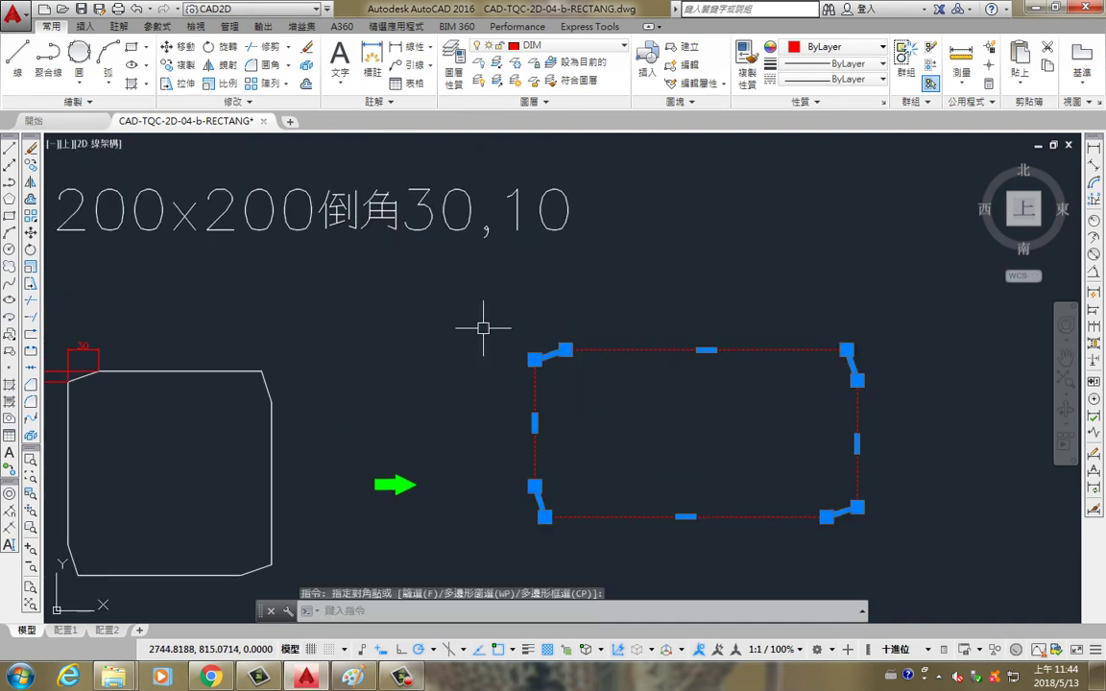
pyautogui.press('Delete')
pyautogui.moveTo(389, 424); pyautogui.dragTo(486, 381, button='middle')
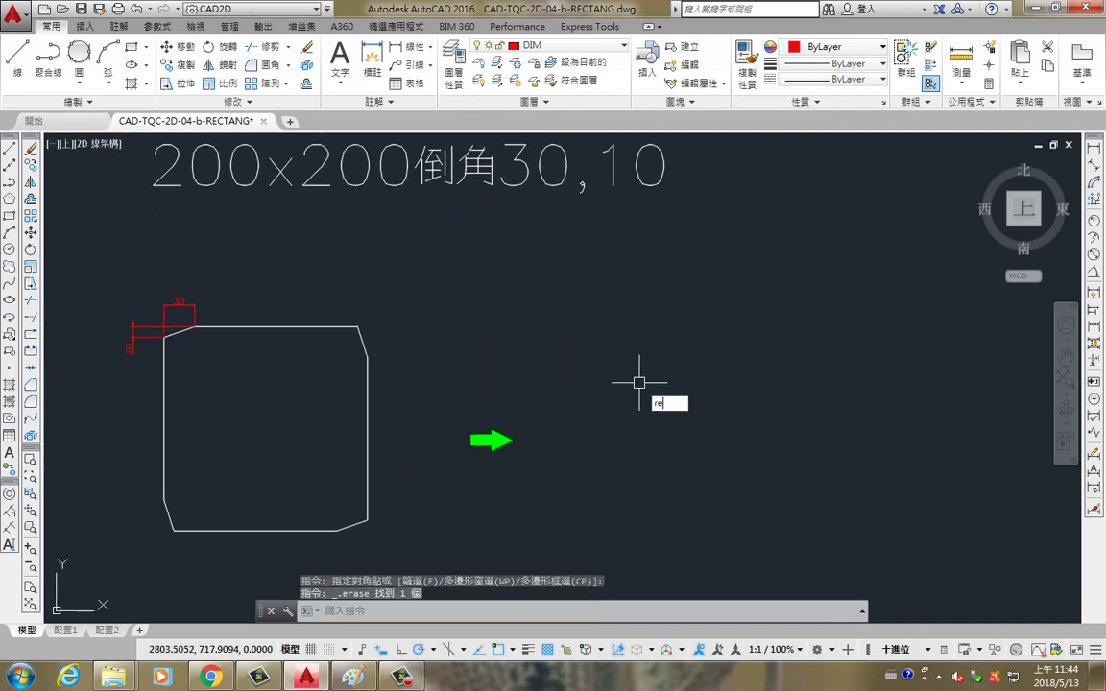
# - Draw a 200x200 square with 30 by 10 chamfers right of the green arrow
pyautogui.press('Return')
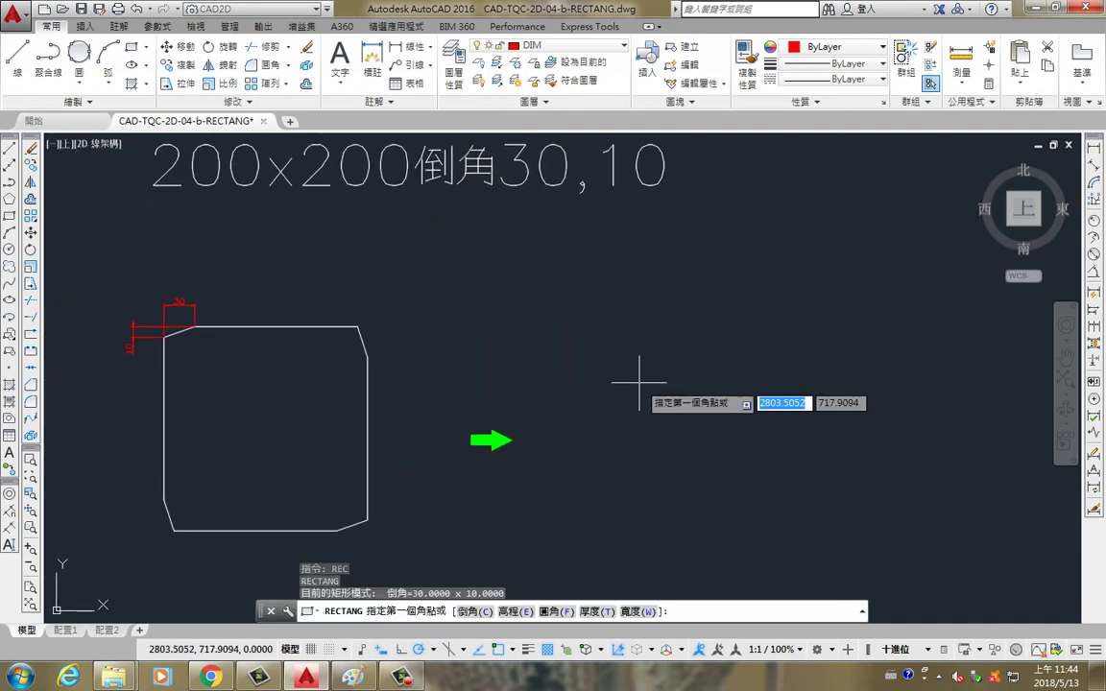
pyautogui.write('c')
pyautogui.press('Return')
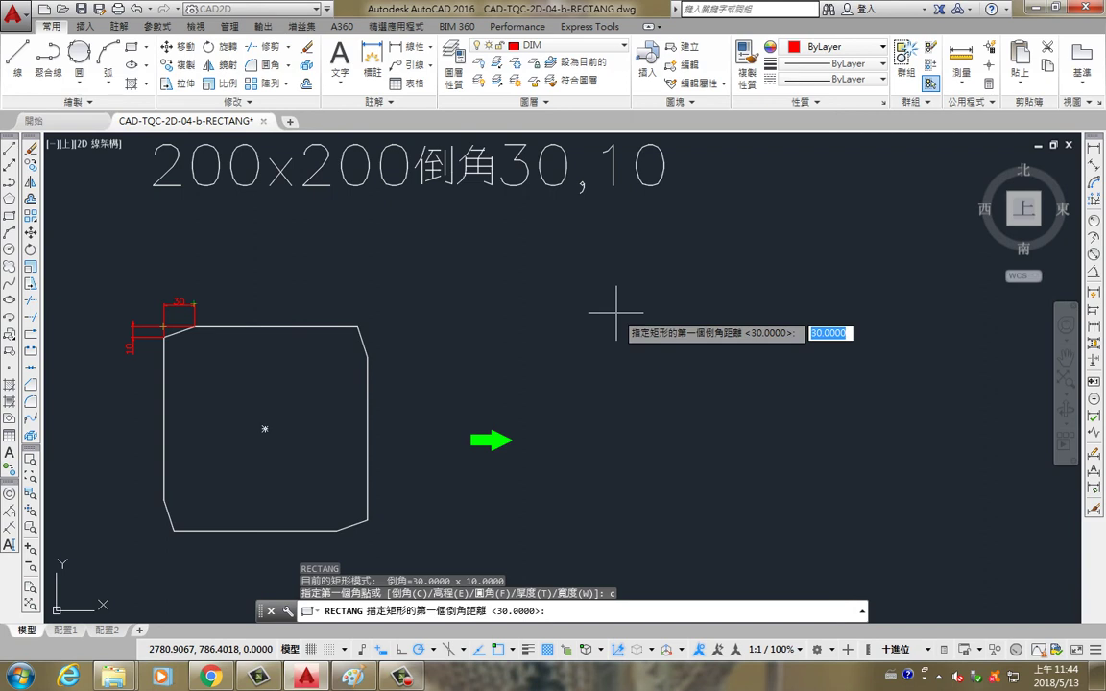
pyautogui.write('30')
pyautogui.press('Return')
pyautogui.write('10')
pyautogui.press('Return')
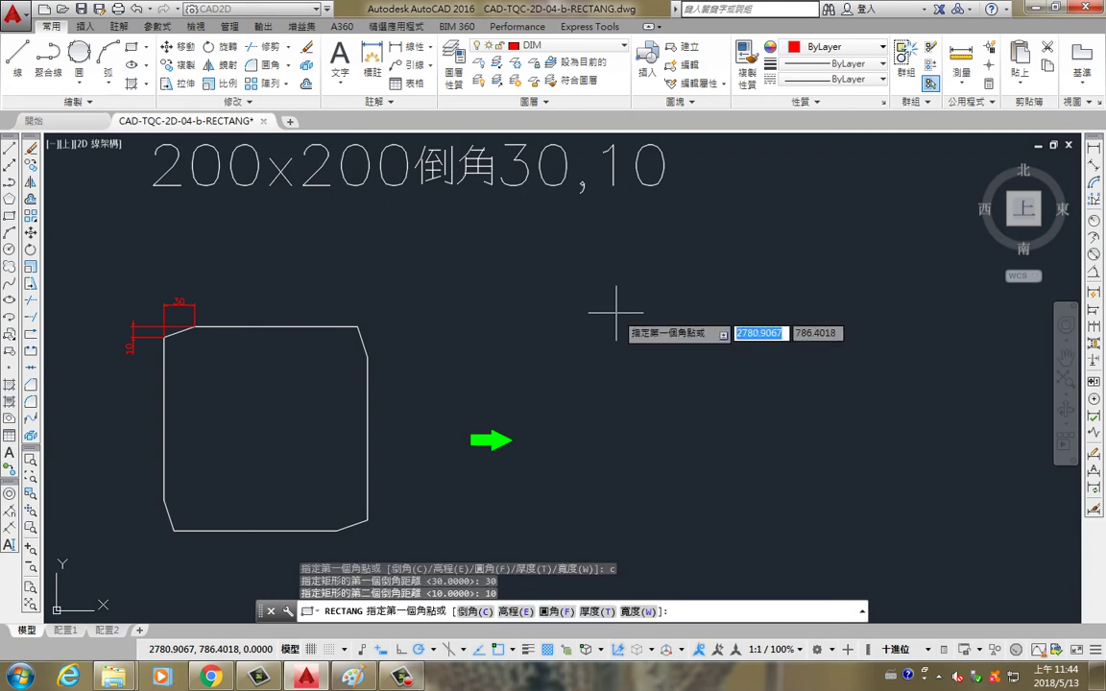
pyautogui.click(583, 458)
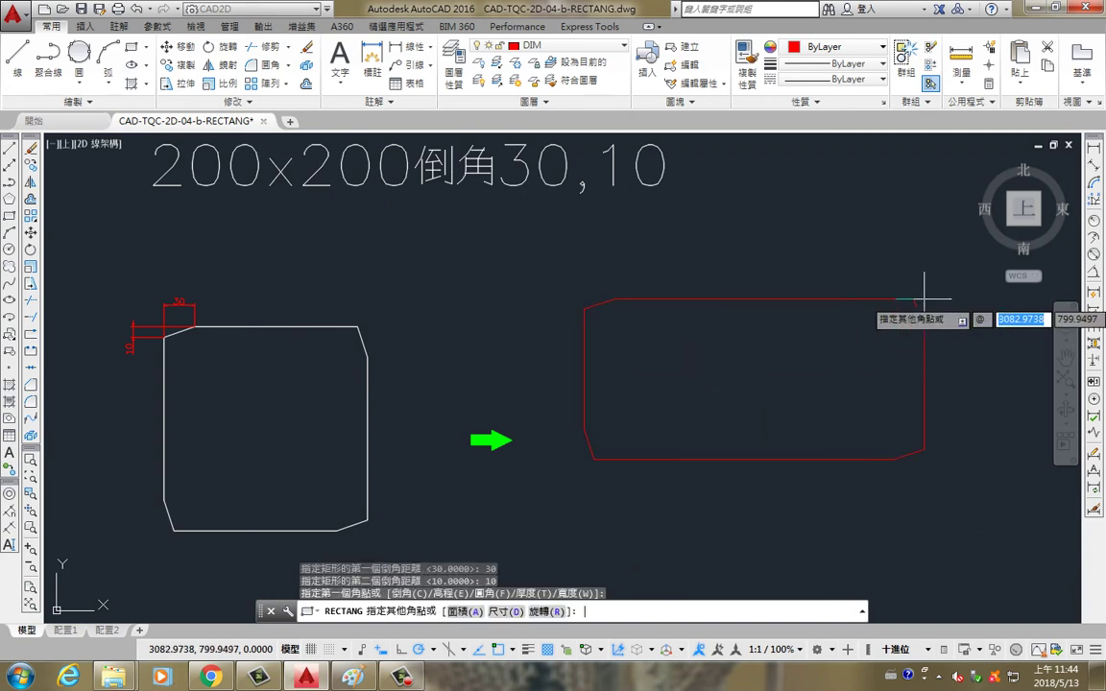
pyautogui.write('@200,200')
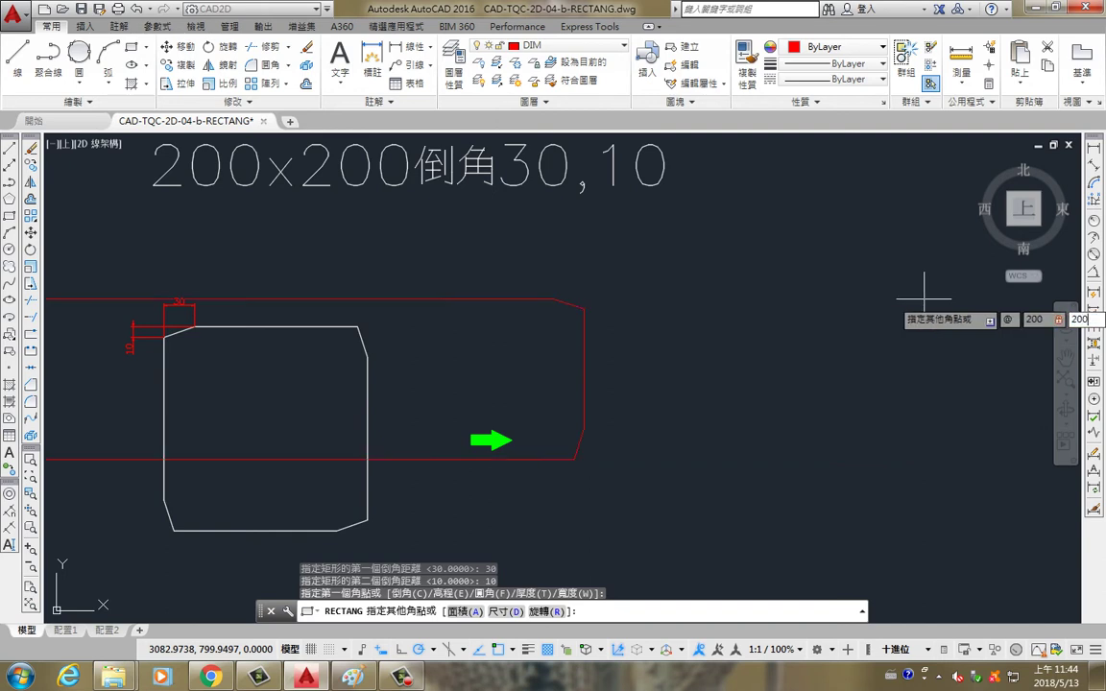
pyautogui.press('Return')
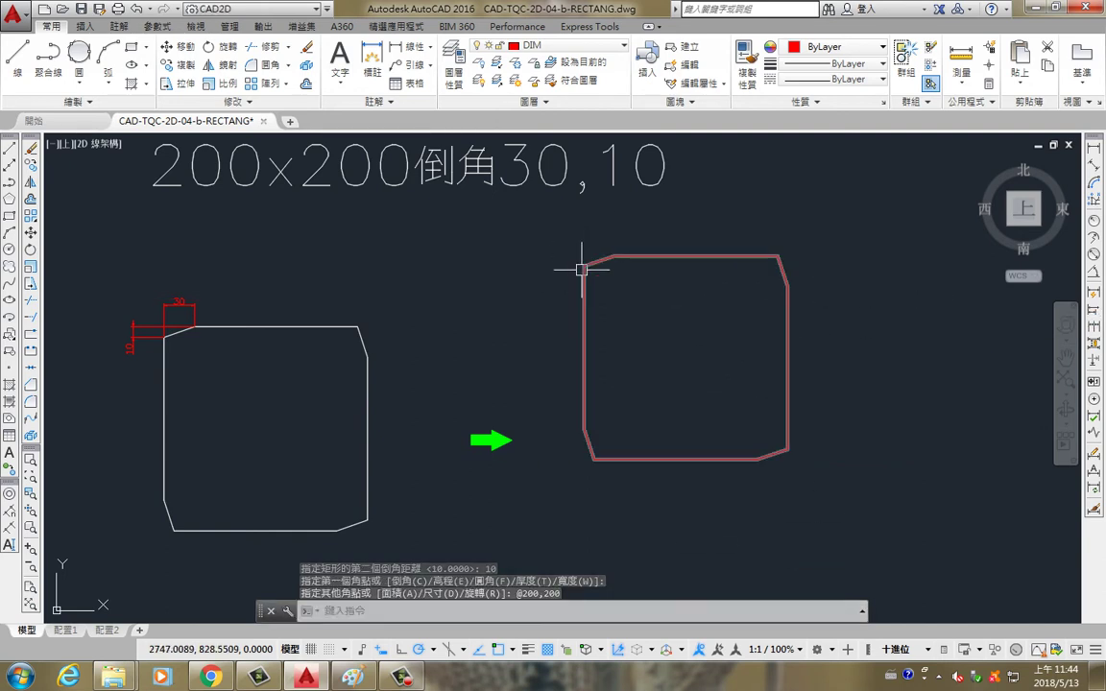
pyautogui.scroll(-1, 633, 373)
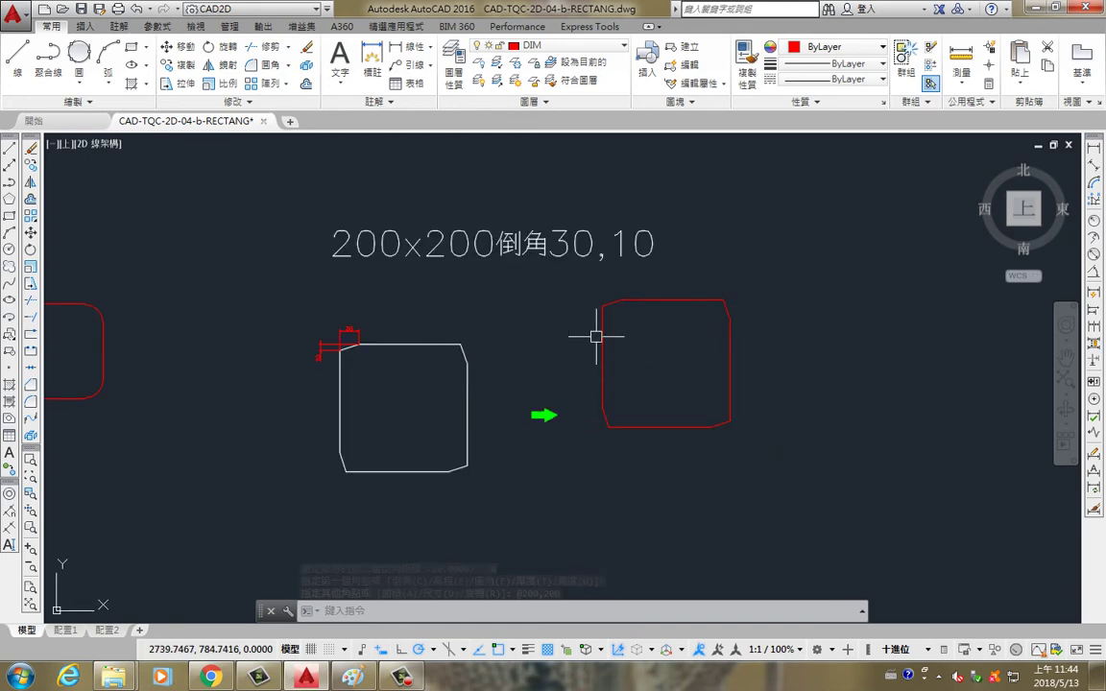
pyautogui.scroll(-3, 595, 328)
pyautogui.moveTo(551, 320); pyautogui.dragTo(487, 367, button='middle')
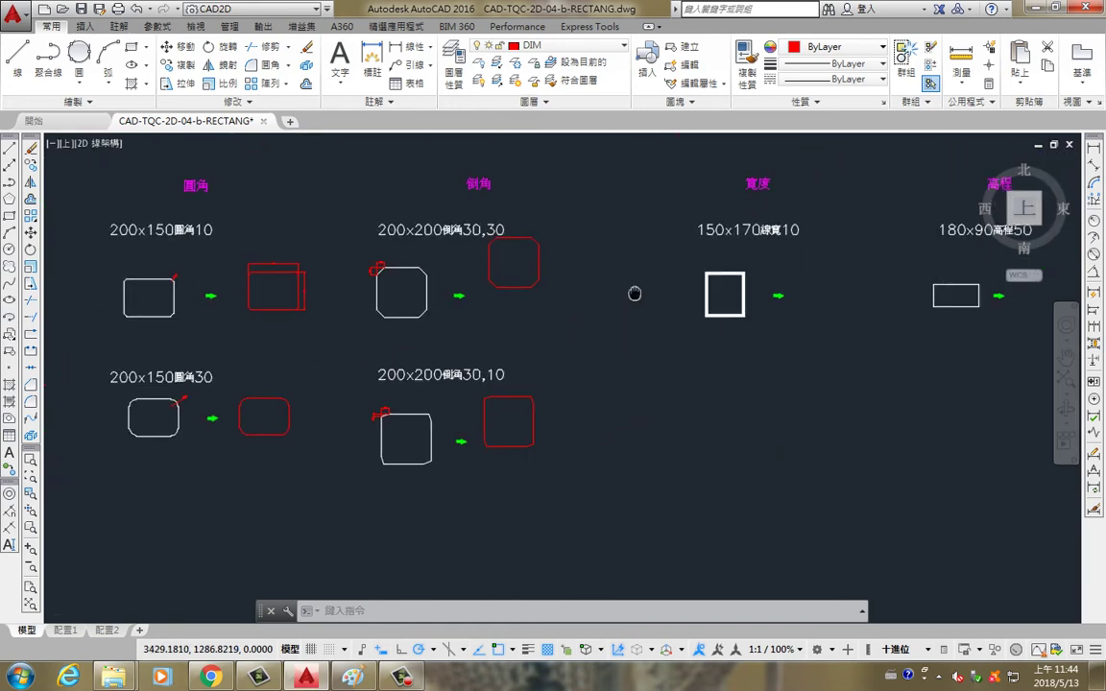
# - Draw a line-width-10 rectangle by two corner clicks beside the 150x170 sample
pyautogui.scroll(3, 526, 314)
pyautogui.scroll(2, 530, 298)
pyautogui.moveTo(547, 335); pyautogui.dragTo(557, 338, button='middle')
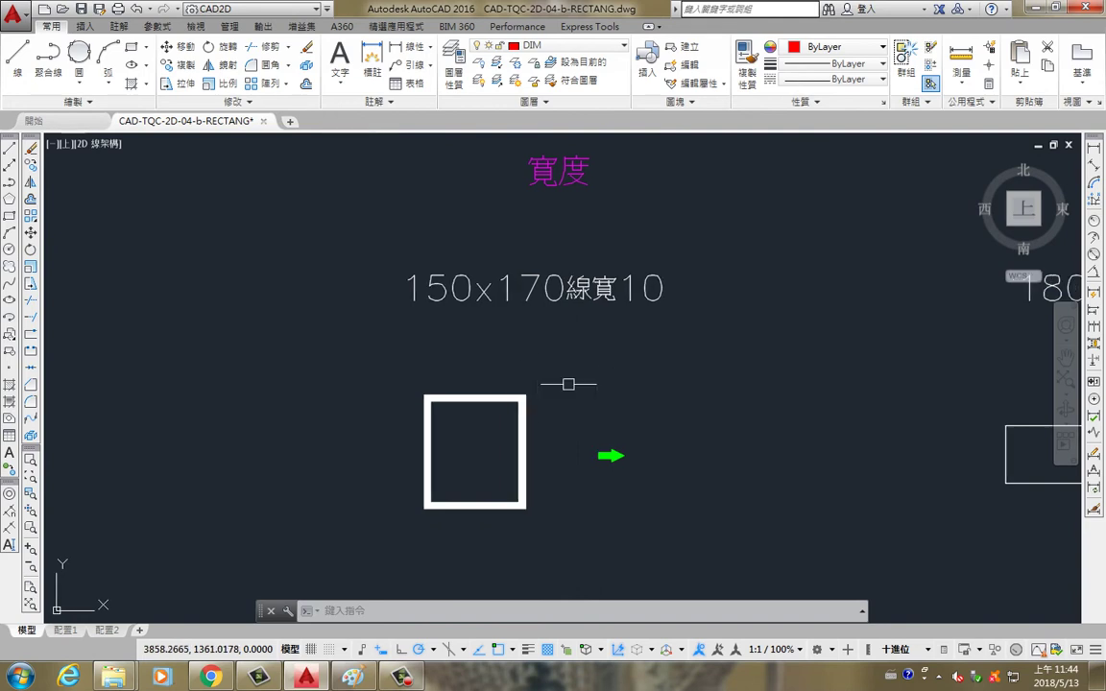
pyautogui.write('rec')
pyautogui.press('Return')
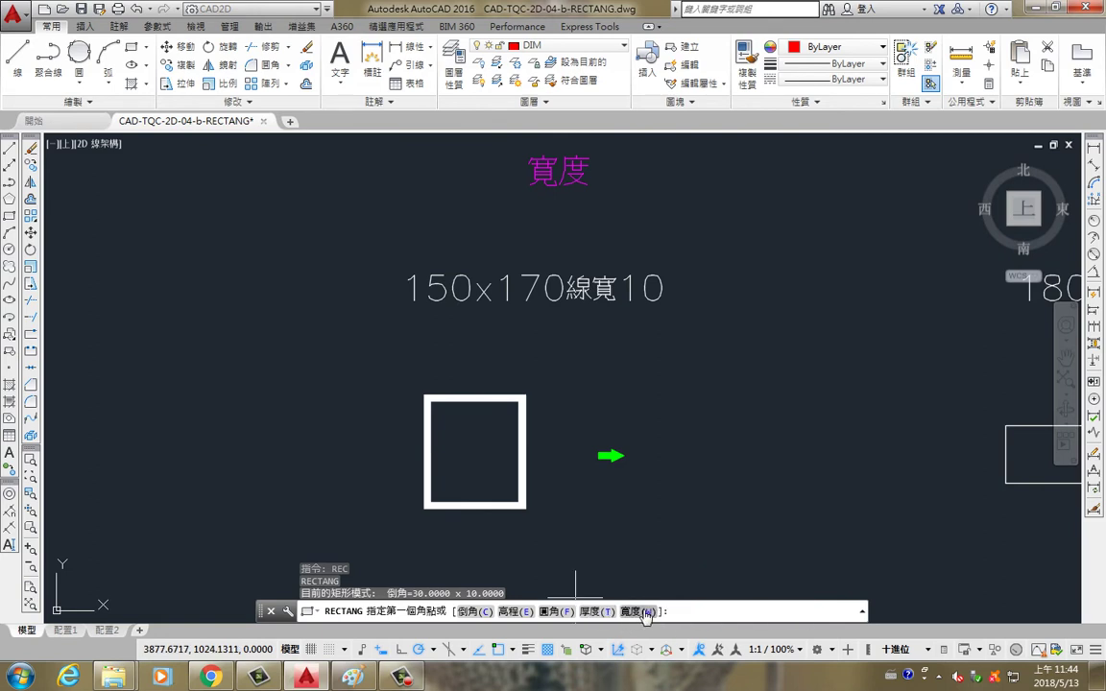
pyautogui.write('w')
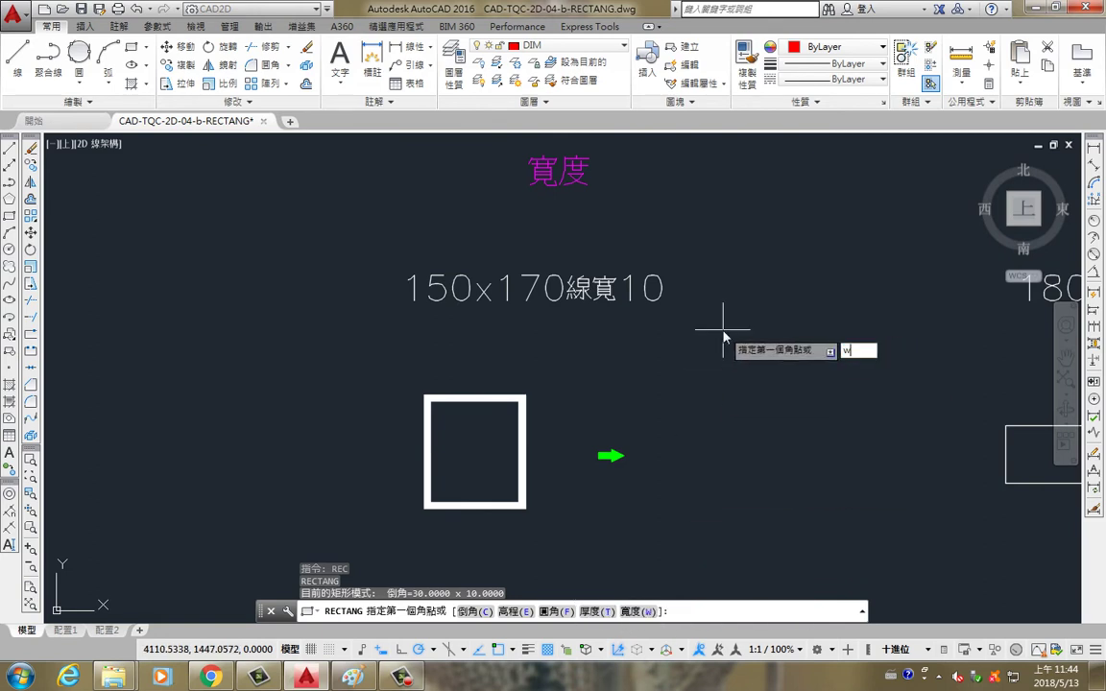
pyautogui.press('Return')
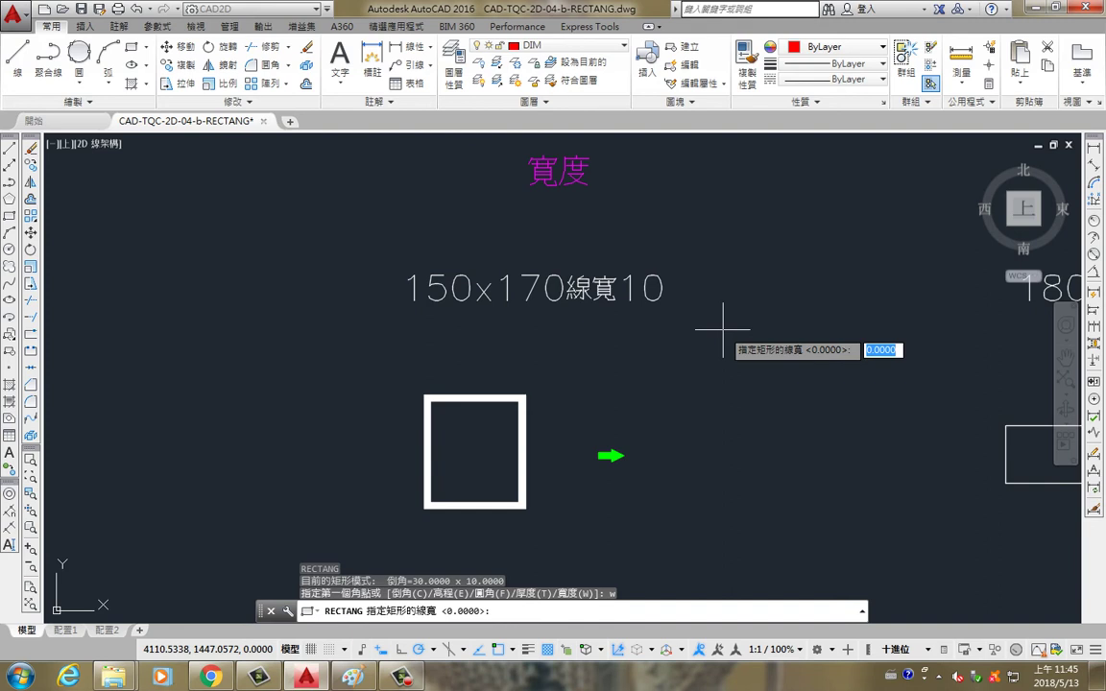
pyautogui.write('10')
pyautogui.press('Return')
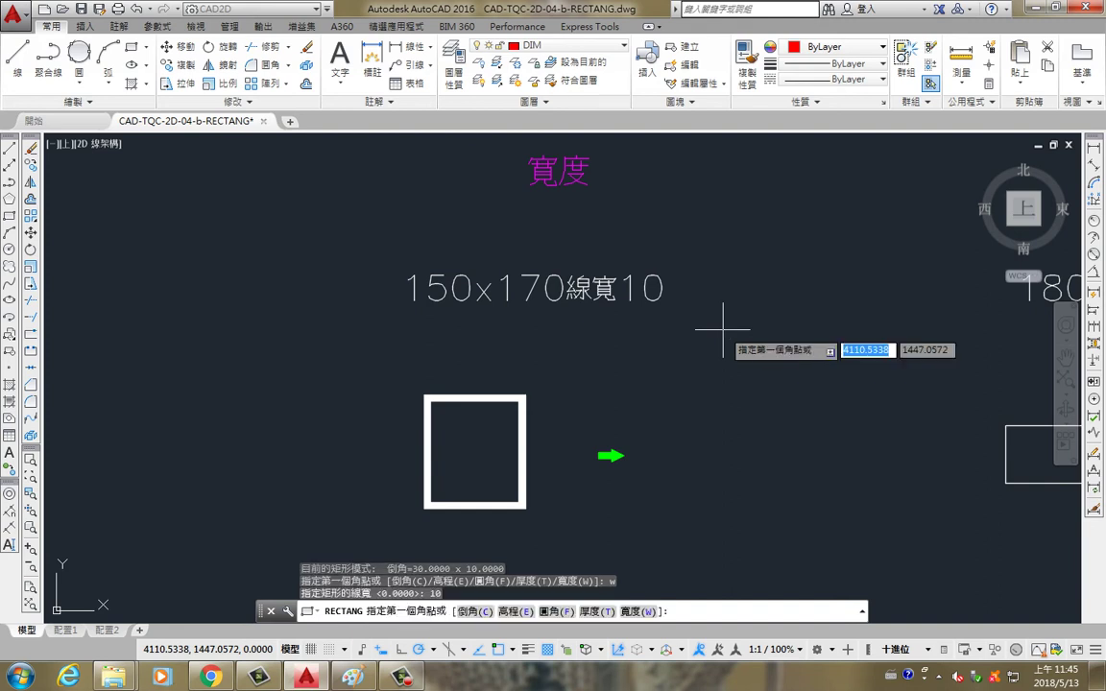
pyautogui.click(704, 468)
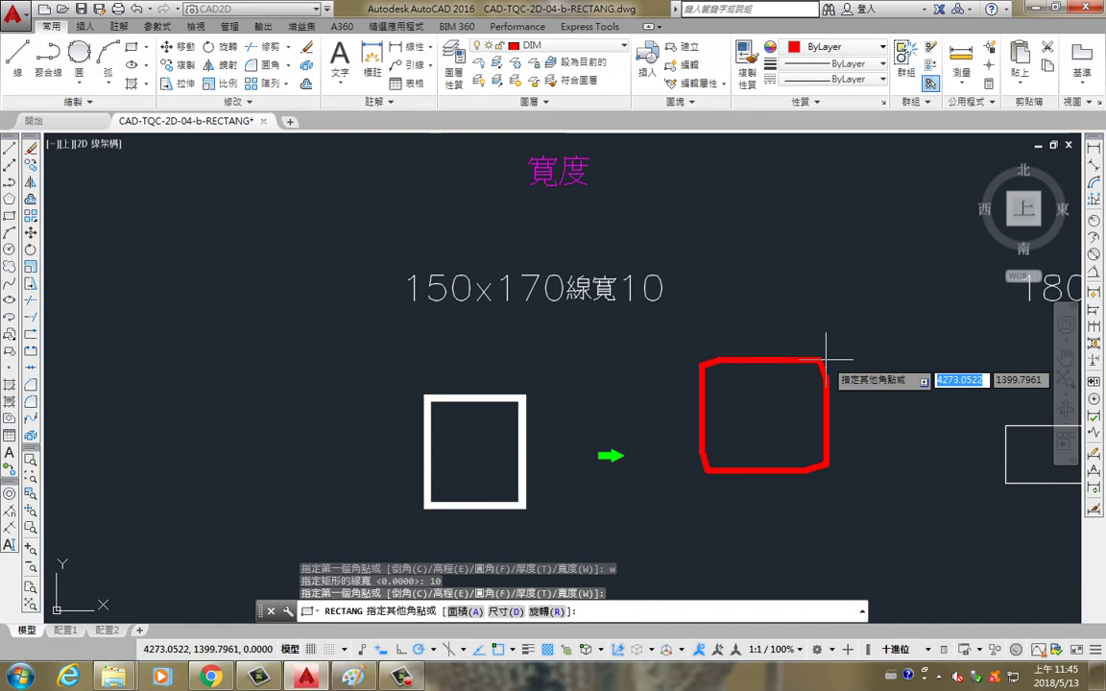
pyautogui.click(825, 360)
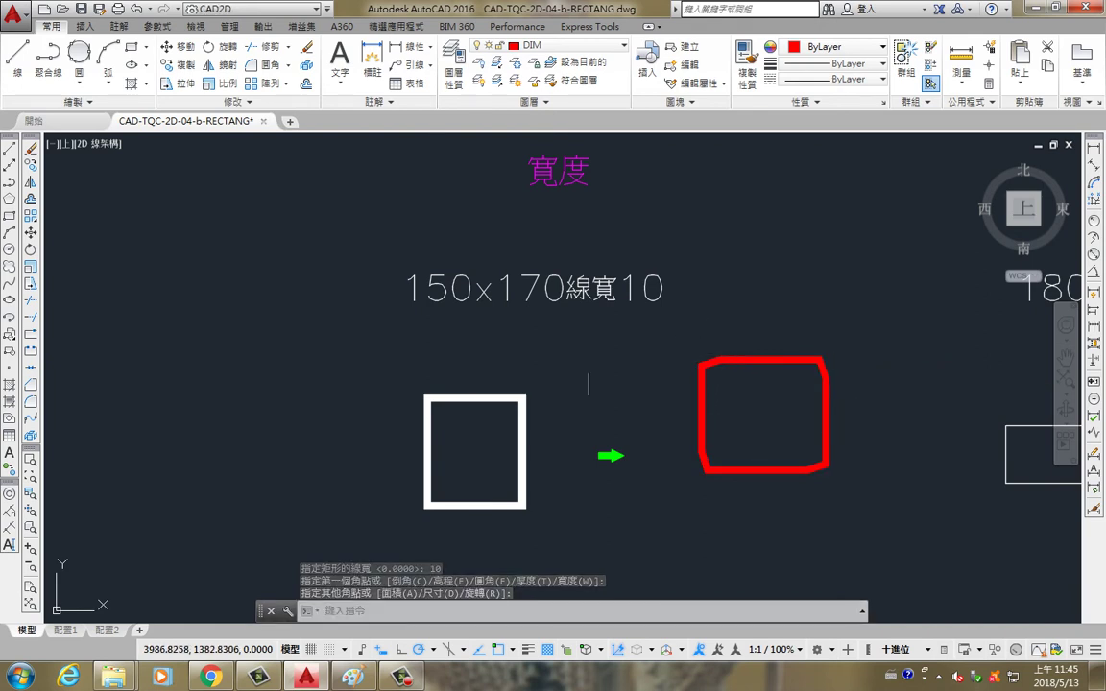
pyautogui.write('rec')
pyautogui.press('Return')
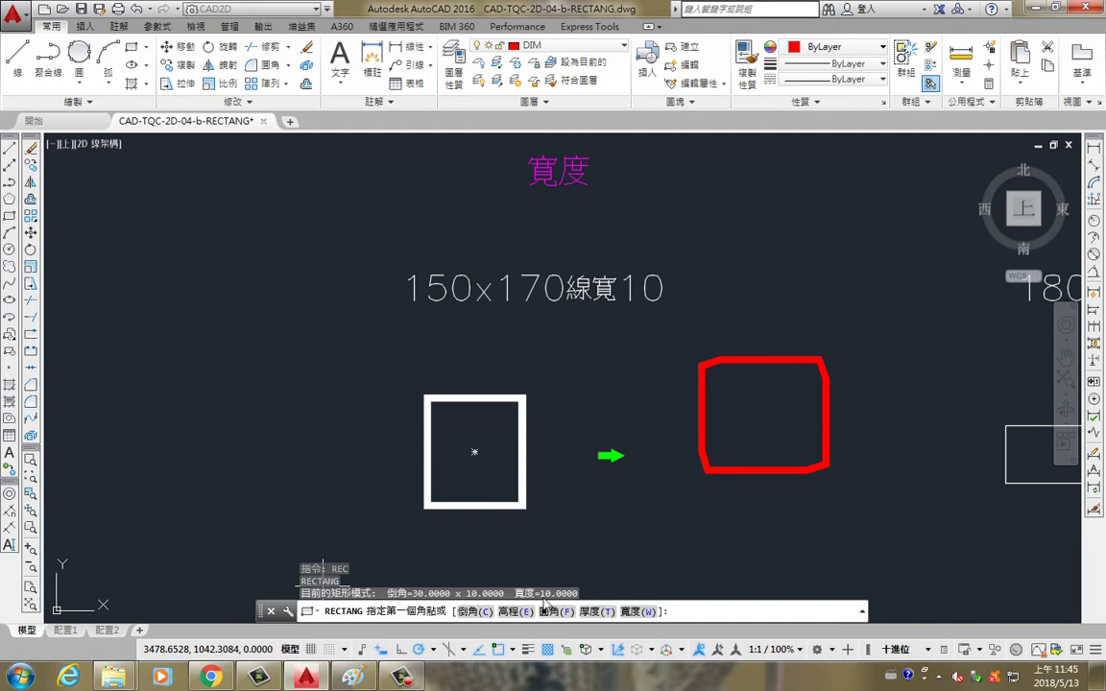
pyautogui.moveTo(601, 420); pyautogui.dragTo(607, 314, button='middle')
pyautogui.click(382, 523)
pyautogui.click(548, 462)
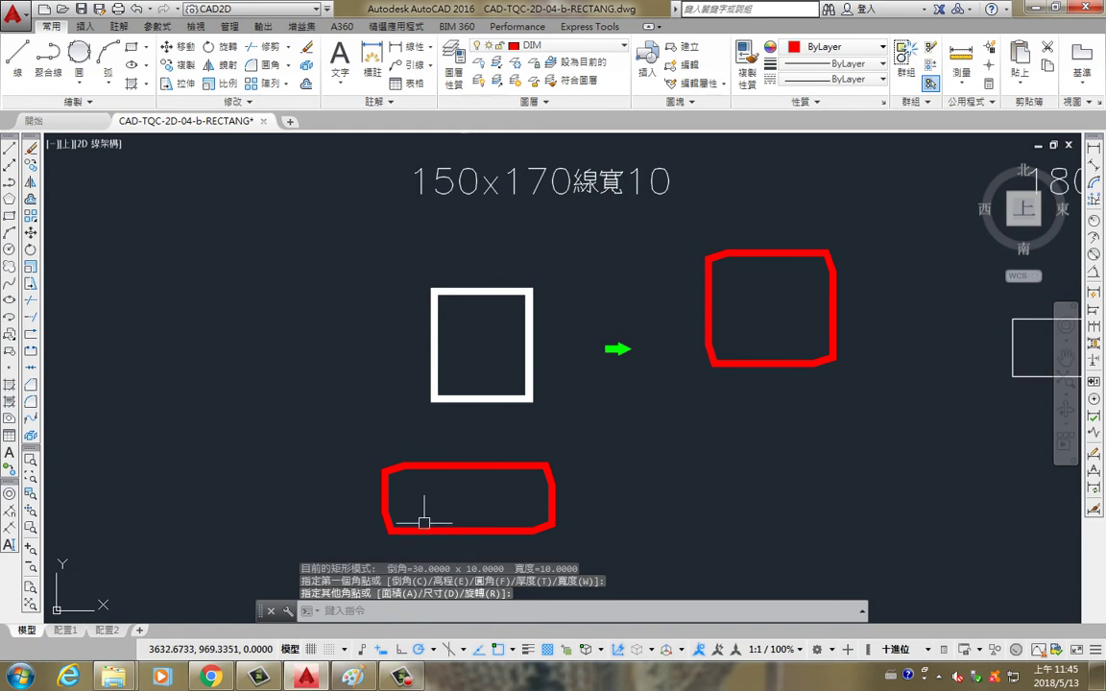
pyautogui.moveTo(419, 504); pyautogui.dragTo(468, 434, button='middle')
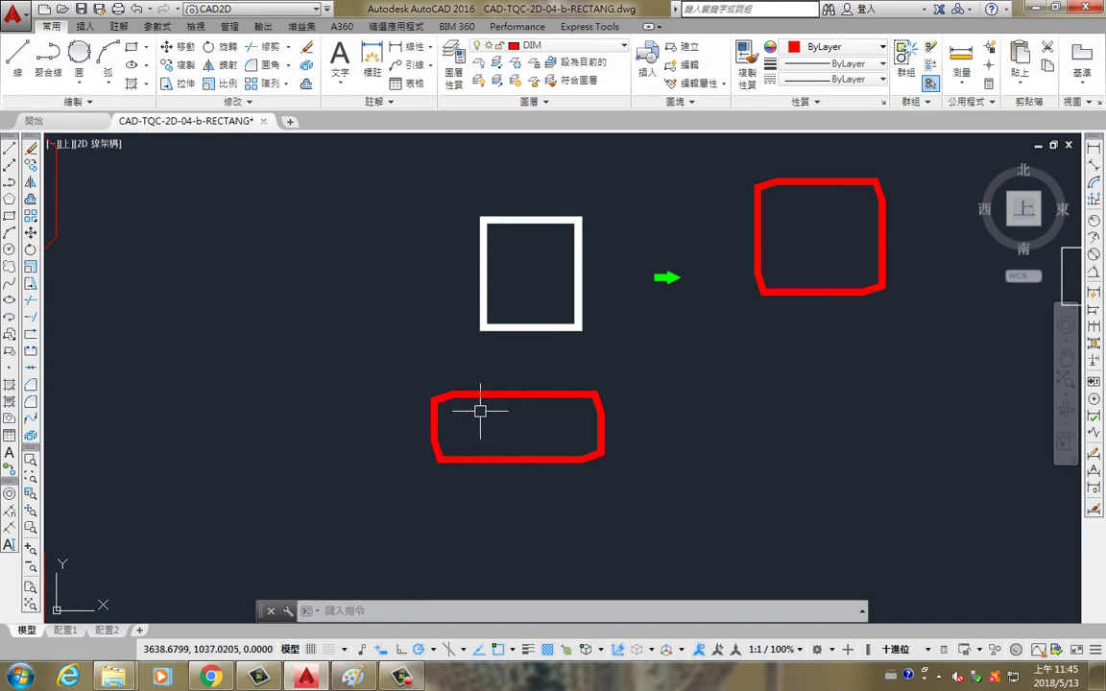
pyautogui.scroll(-4, 477, 419)
pyautogui.moveTo(395, 382); pyautogui.dragTo(545, 386, button='middle')
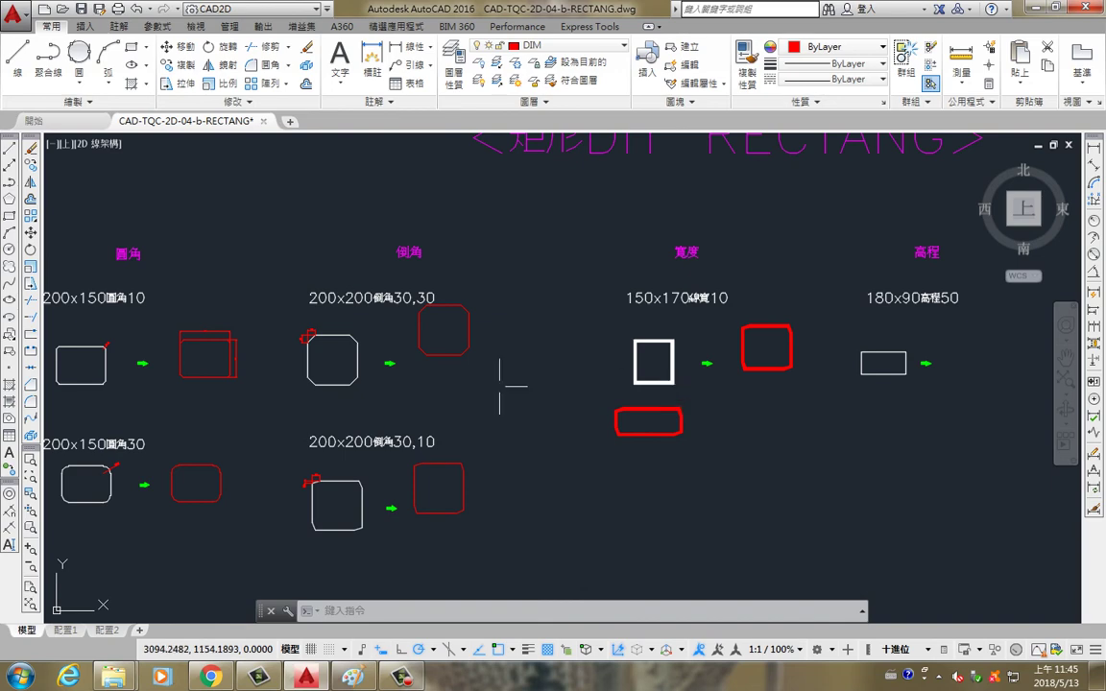
pyautogui.moveTo(124, 379); pyautogui.dragTo(505, 380, button='middle')
pyautogui.moveTo(237, 365); pyautogui.dragTo(301, 365, button='middle')
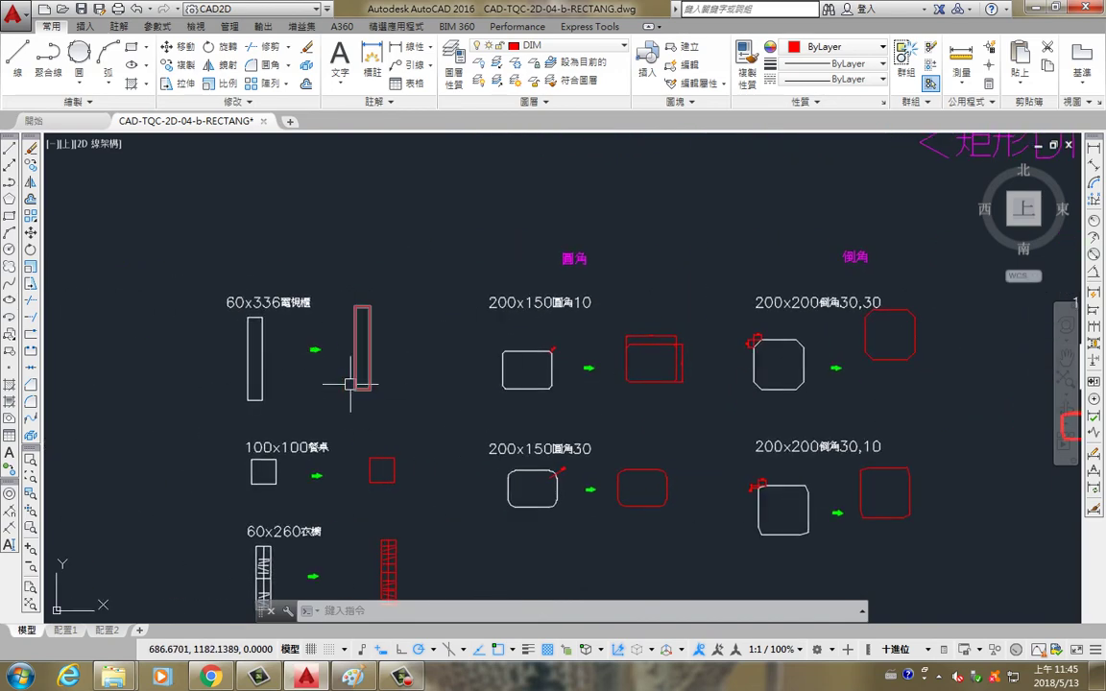
pyautogui.moveTo(730, 424); pyautogui.dragTo(347, 351, button='middle')
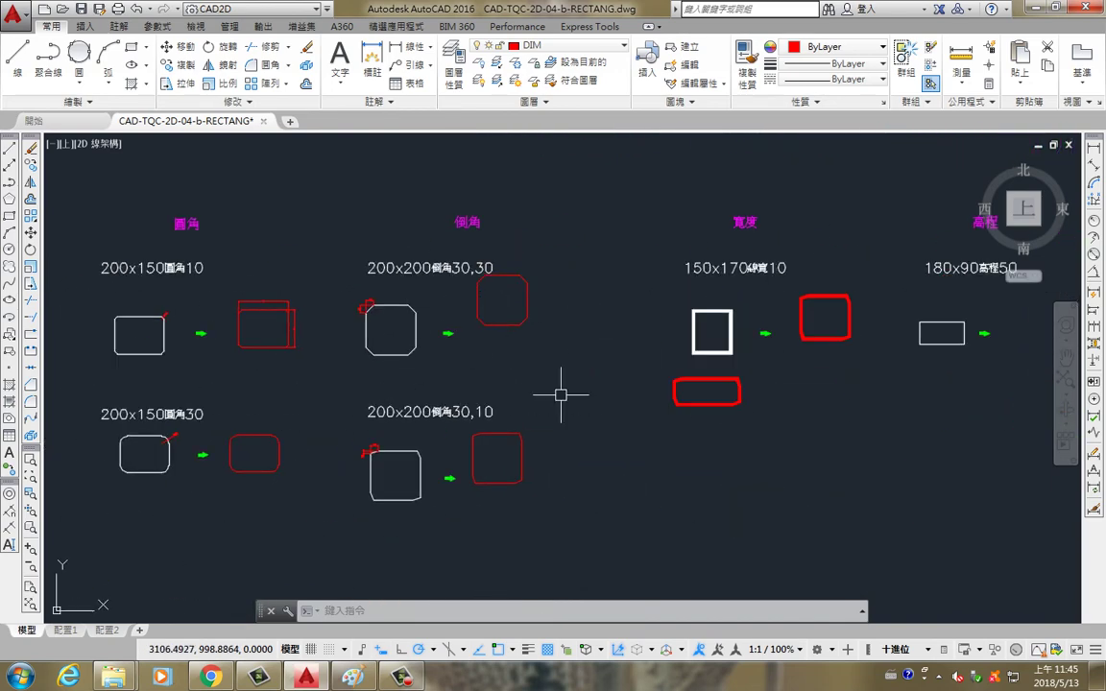
pyautogui.scroll(2, 562, 389)
pyautogui.moveTo(692, 482)
pyautogui.mouseDown(button='middle')
pyautogui.moveTo(605, 461)
pyautogui.moveTo(201, 426)
pyautogui.mouseUp(button='middle')
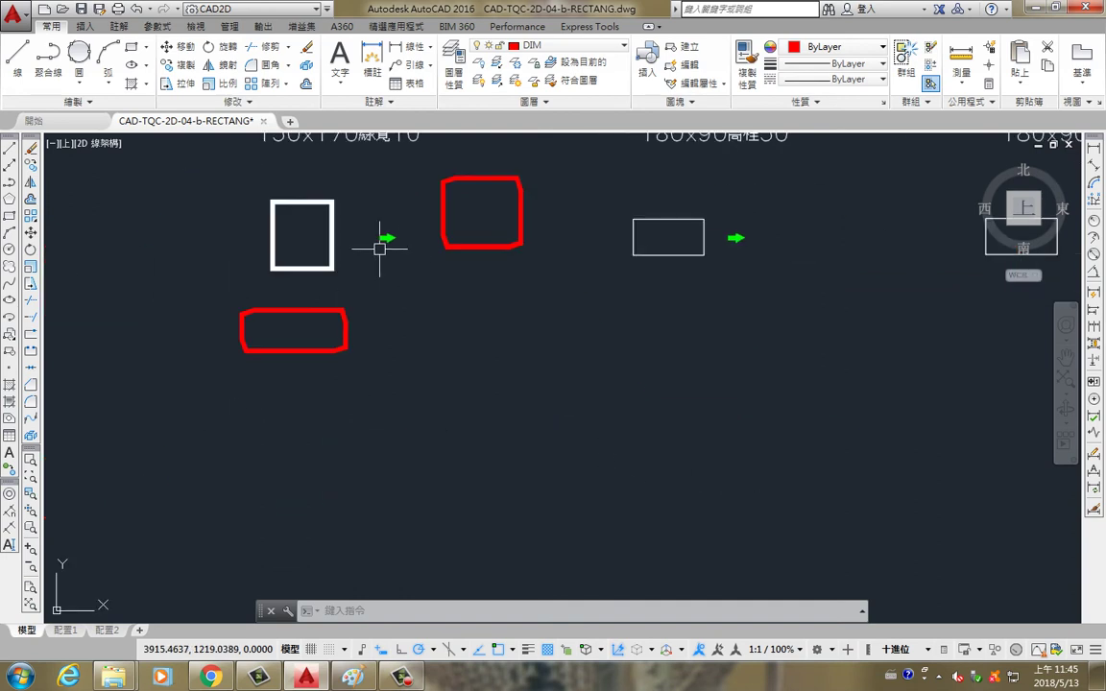
pyautogui.moveTo(419, 329)
pyautogui.mouseDown(button='middle')
pyautogui.moveTo(448, 410)
pyautogui.moveTo(468, 377)
pyautogui.mouseUp(button='middle')
pyautogui.scroll(2, 423, 420)
pyautogui.write('rec')
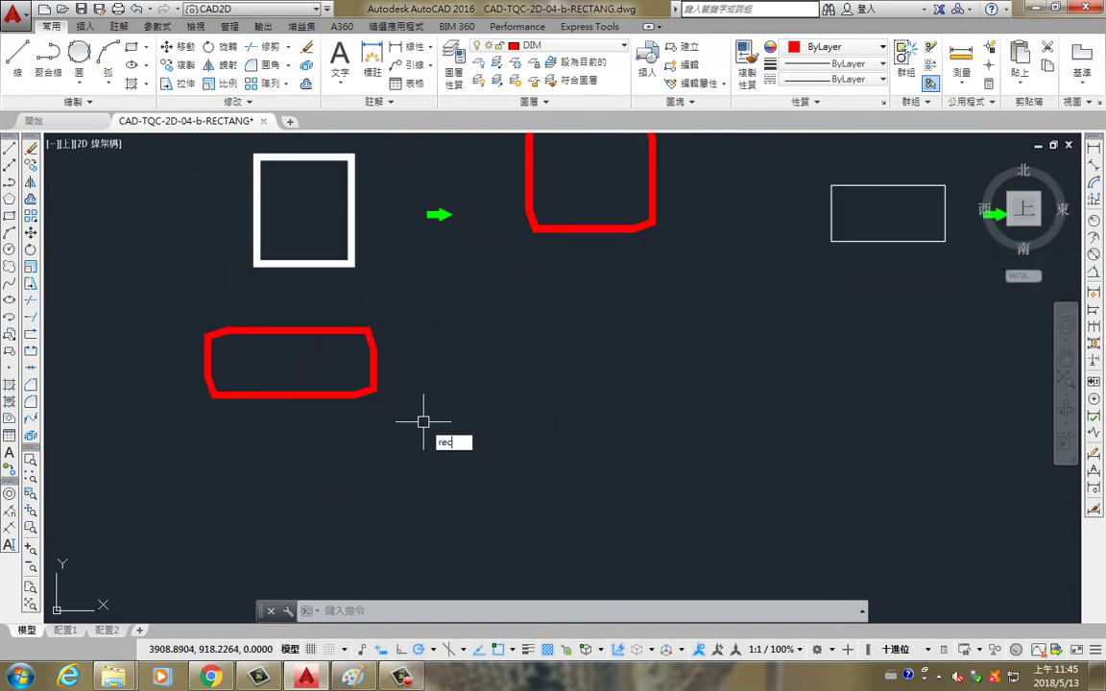
# - Reset the RECTANG chamfer distances to 0 and draw a plain trial rectangle
pyautogui.press('Return')
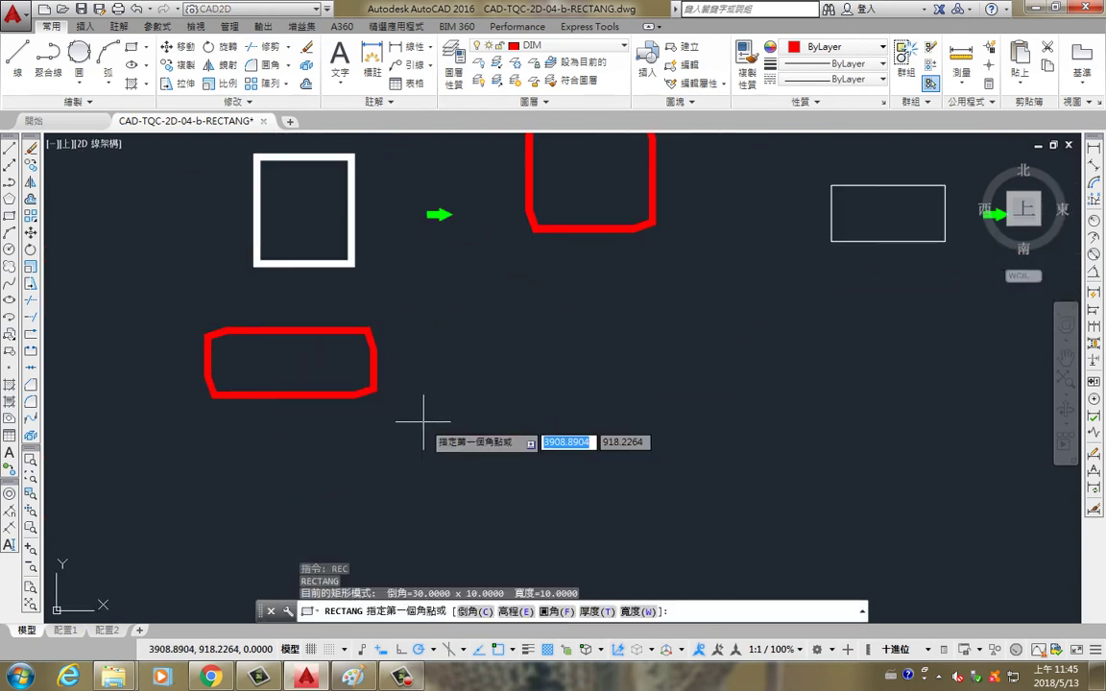
pyautogui.write('c')
pyautogui.press('Return')
pyautogui.write('0')
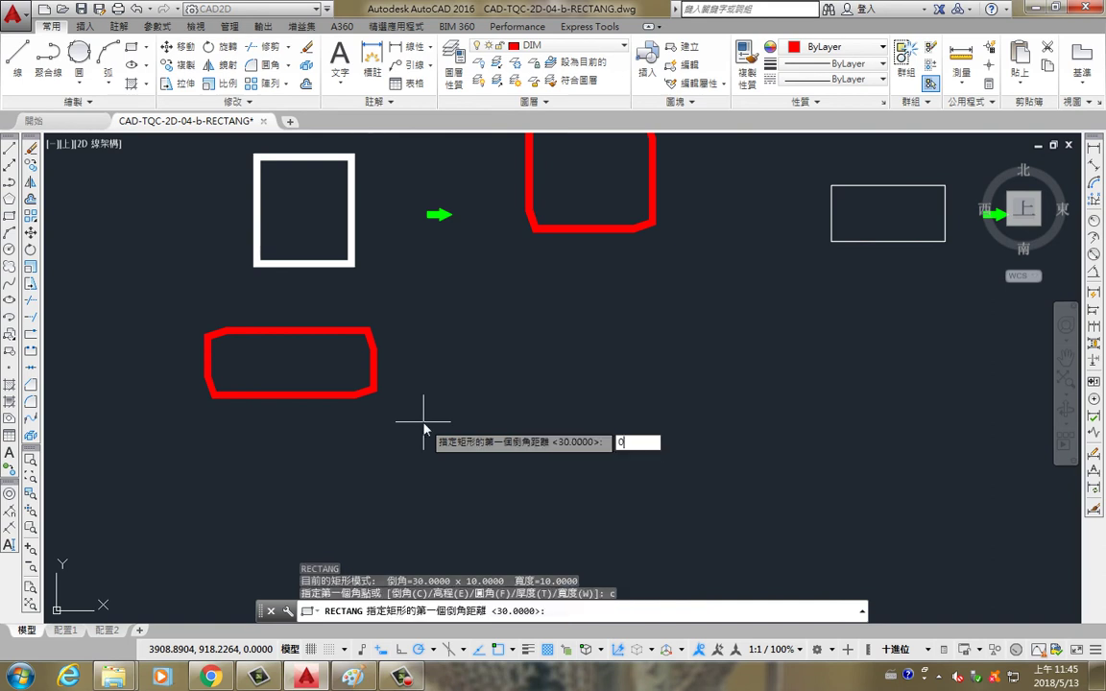
pyautogui.press('Return')
pyautogui.write('0')
pyautogui.press('Return')
pyautogui.click(496, 404)
pyautogui.click(590, 337)
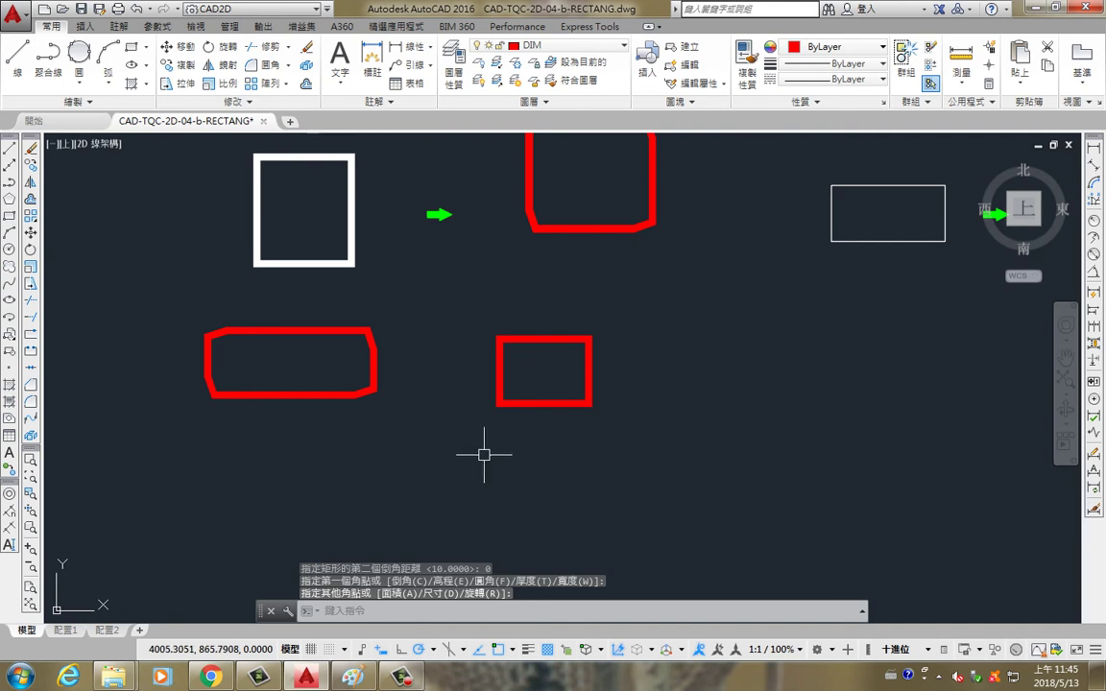
pyautogui.write('rec')
# - Set the rectangle line width to 0 and start another thin trial rectangle
pyautogui.press('Return')
pyautogui.write('w')
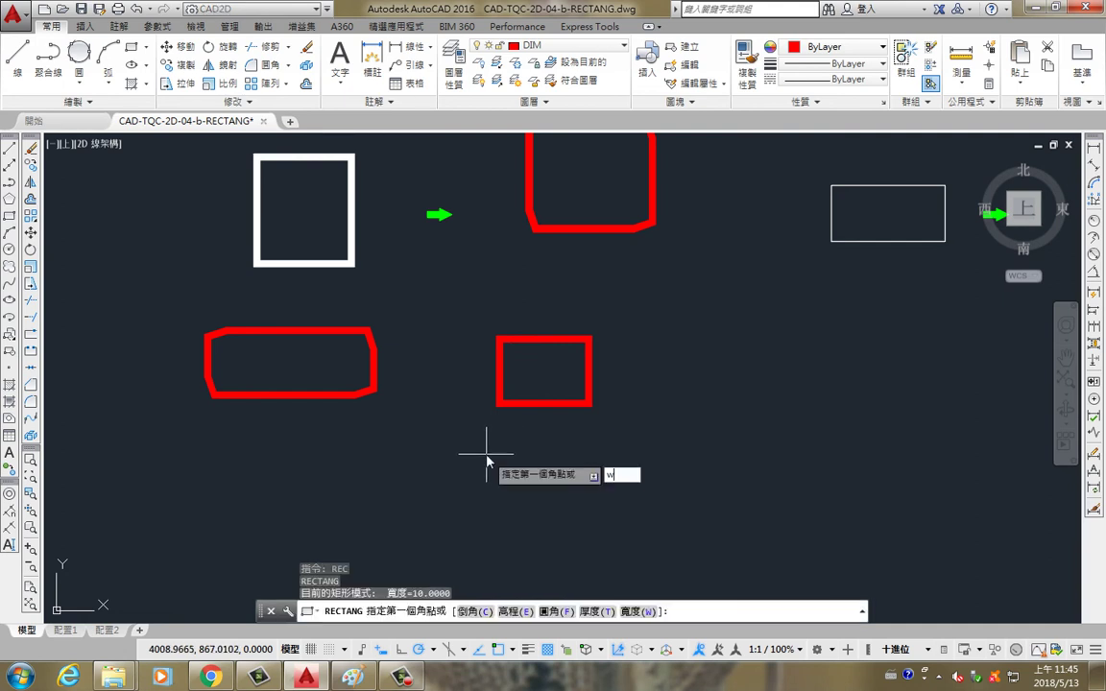
pyautogui.press('Return')
pyautogui.write('0')
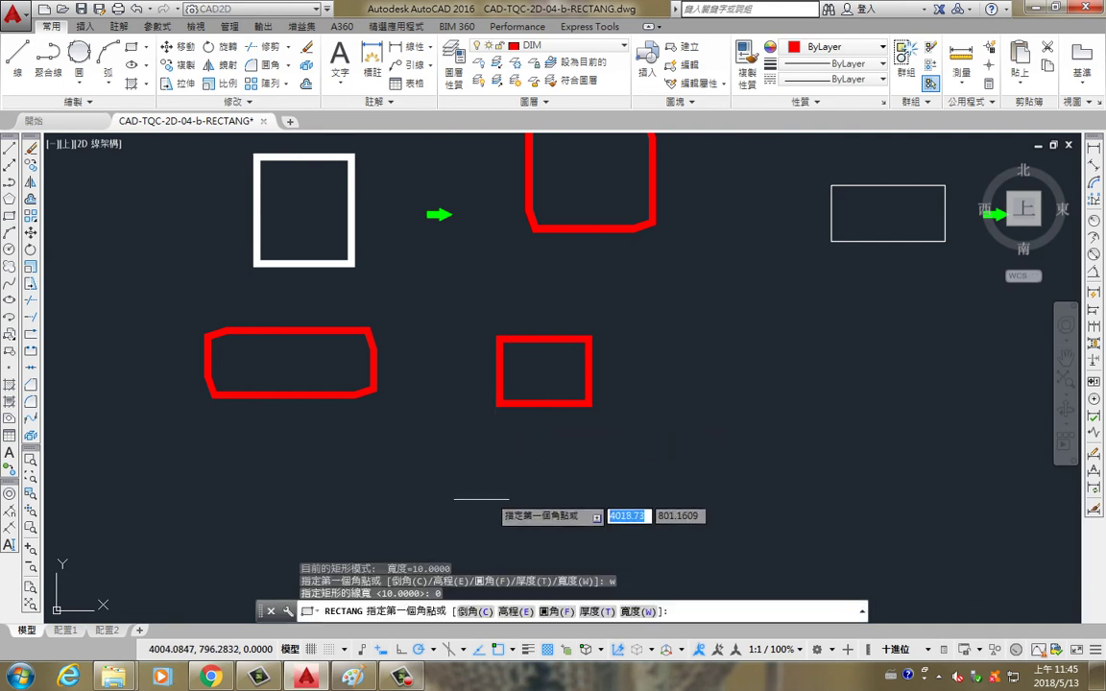
pyautogui.press('Return')
pyautogui.click(473, 506)
# - Erase the three trial rectangles and the red chamfered copy beside the 150x170 arrow
pyautogui.click(539, 483)
pyautogui.click(293, 345)
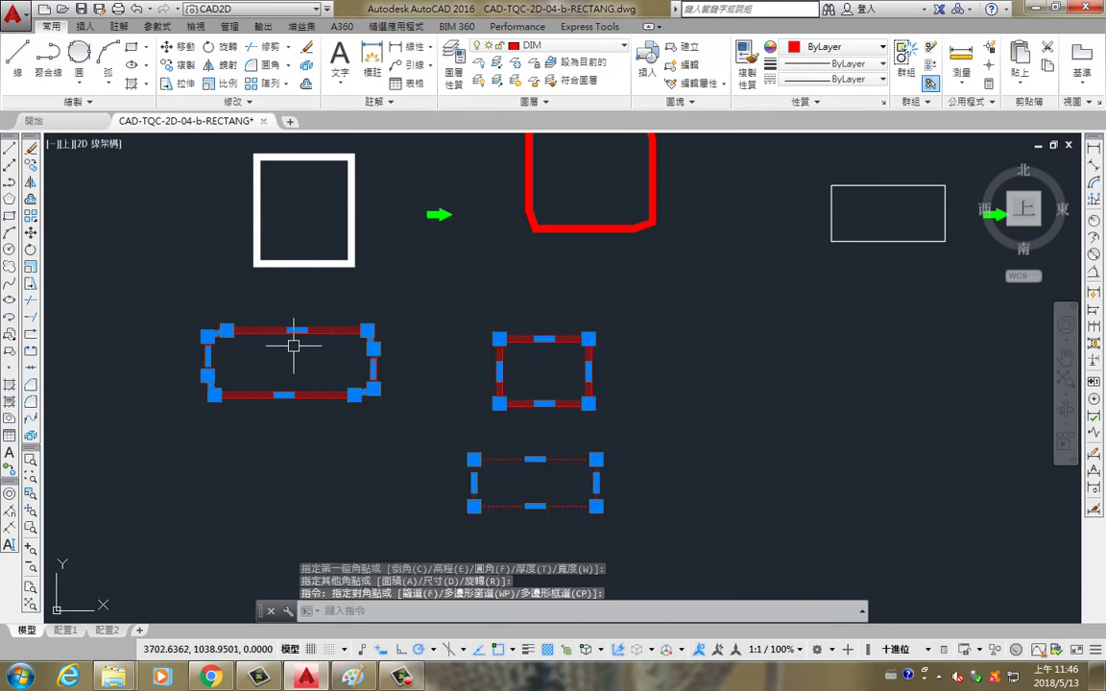
pyautogui.press('Delete')
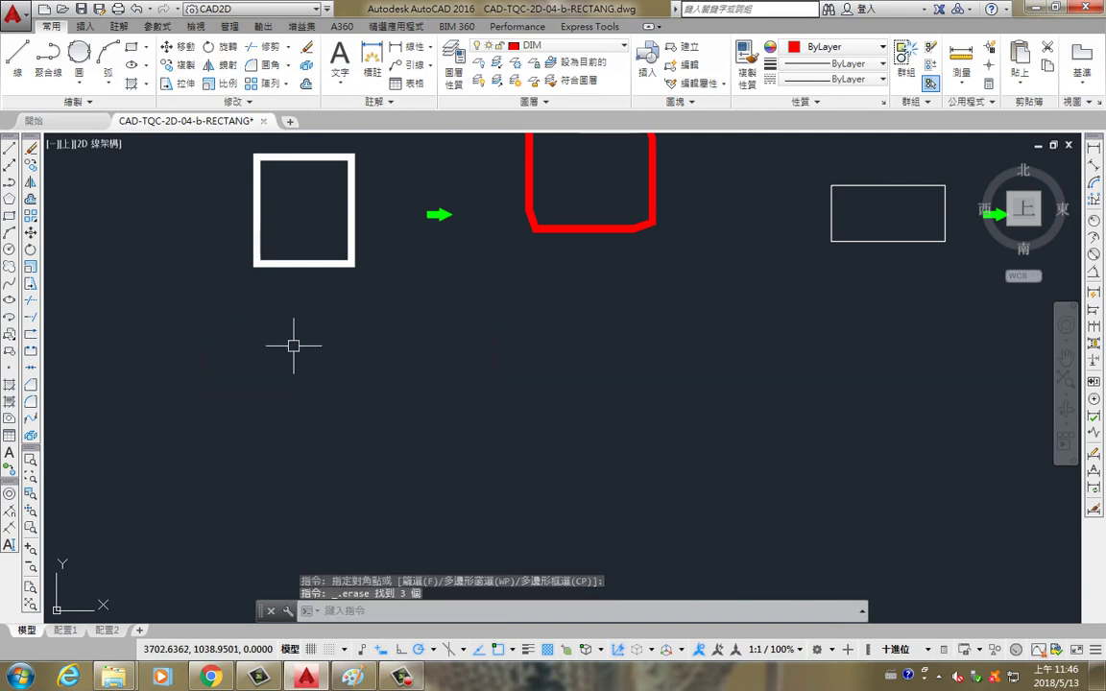
pyautogui.click(518, 277)
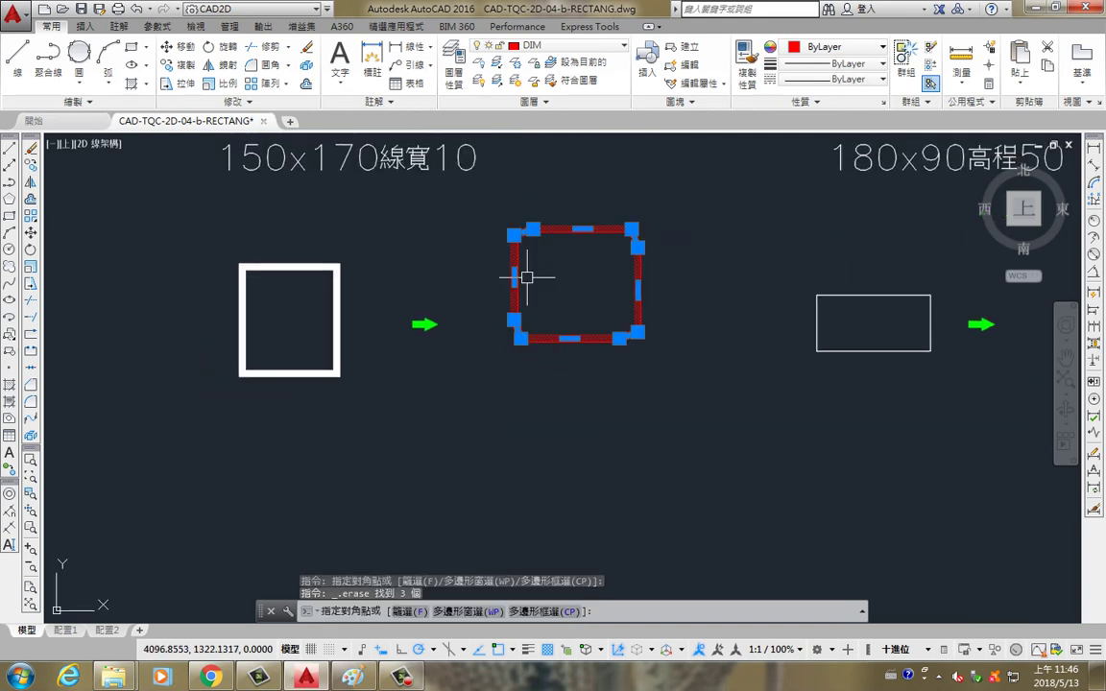
pyautogui.press('Delete')
pyautogui.moveTo(524, 274); pyautogui.dragTo(509, 307, button='middle')
pyautogui.write('rec')
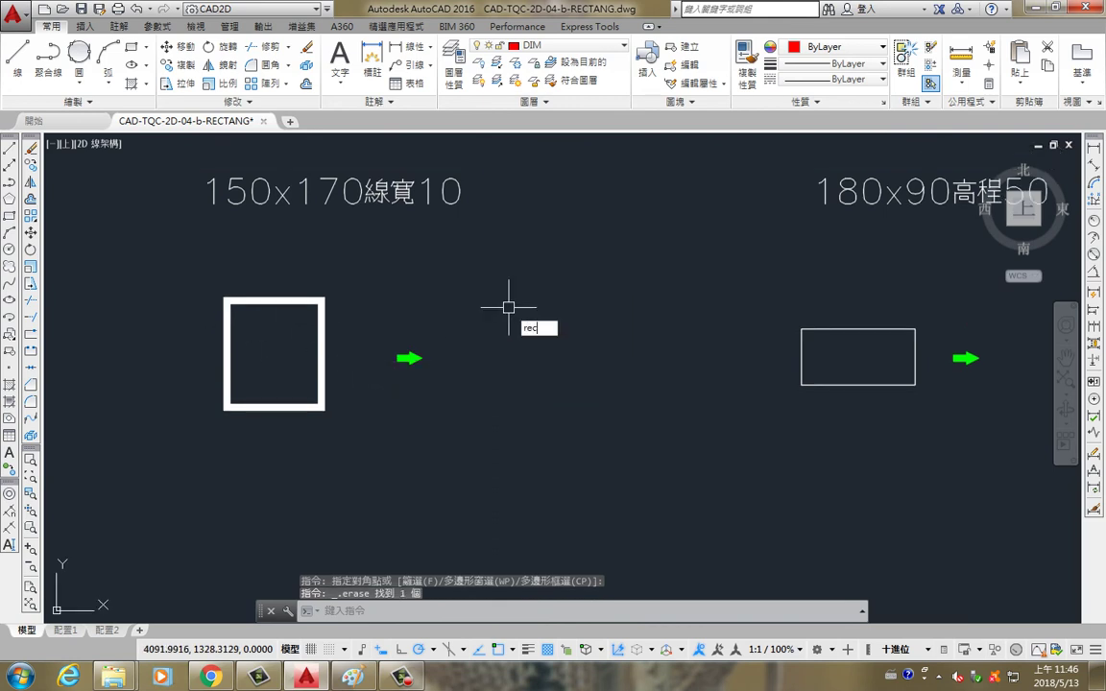
# - Draw a red 150x170 rectangle with line width 10 beside the green arrow
pyautogui.press('Return')
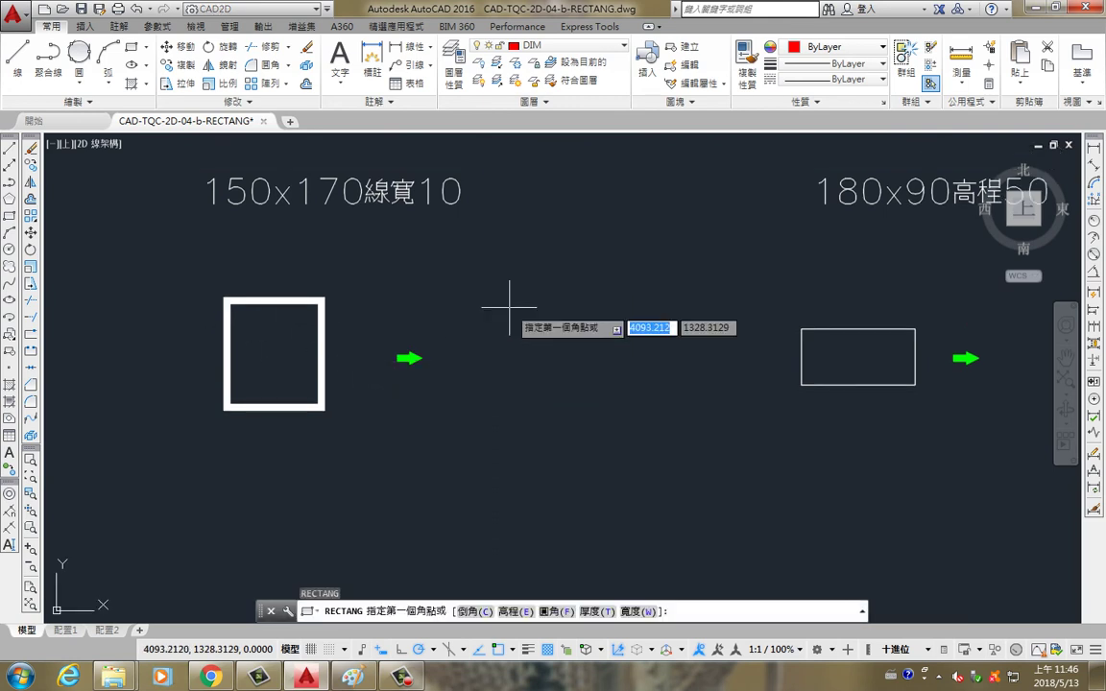
pyautogui.write('w')
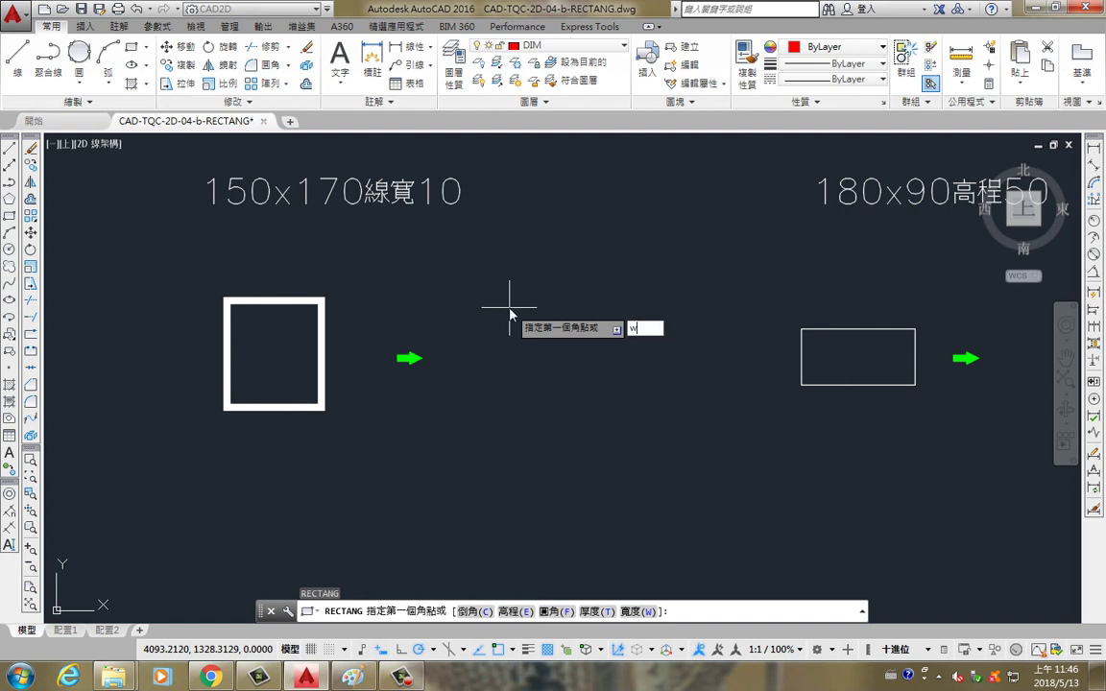
pyautogui.press('Return')
pyautogui.write('10')
pyautogui.press('Return')
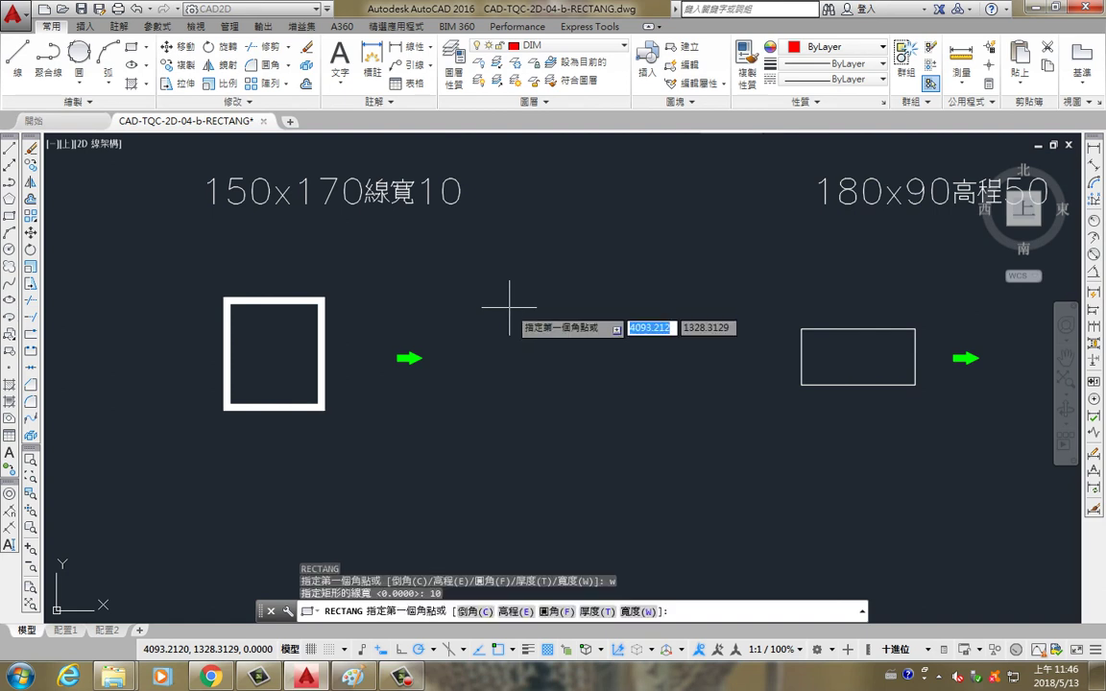
pyautogui.click(496, 403)
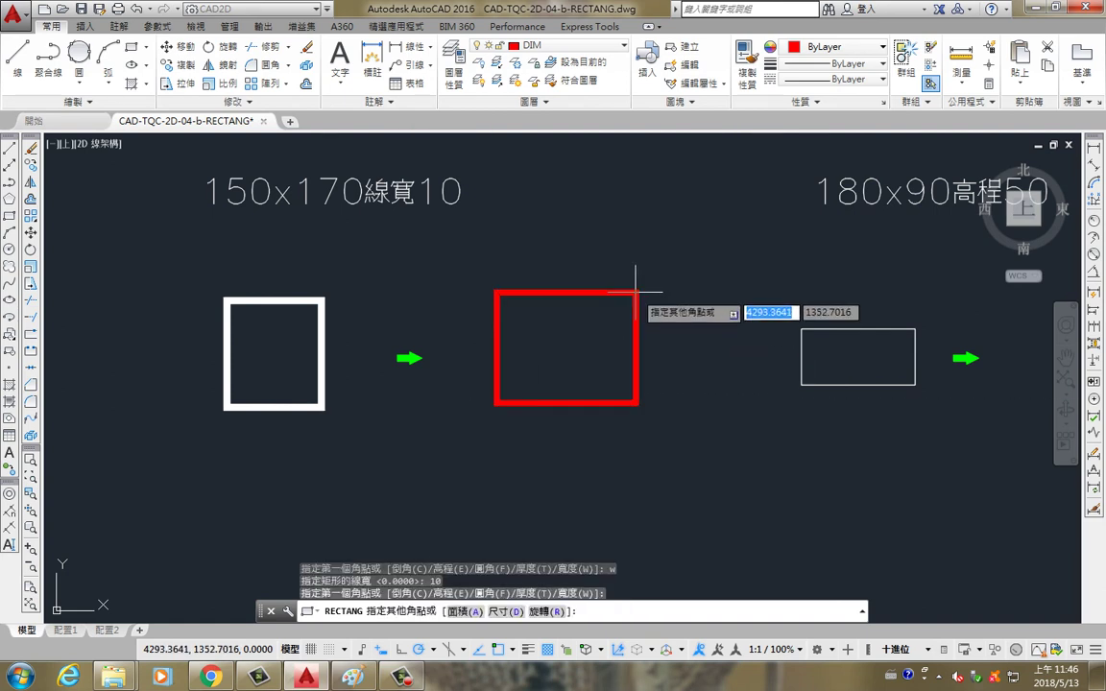
pyautogui.write('@150')
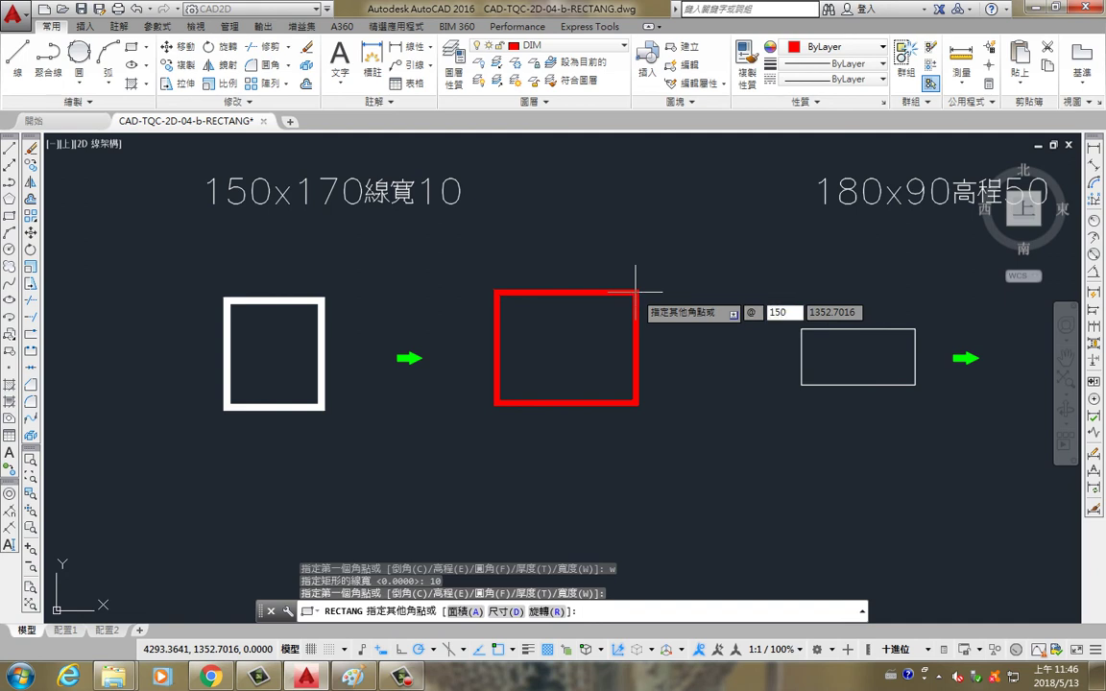
pyautogui.press('Tab')
pyautogui.write('170')
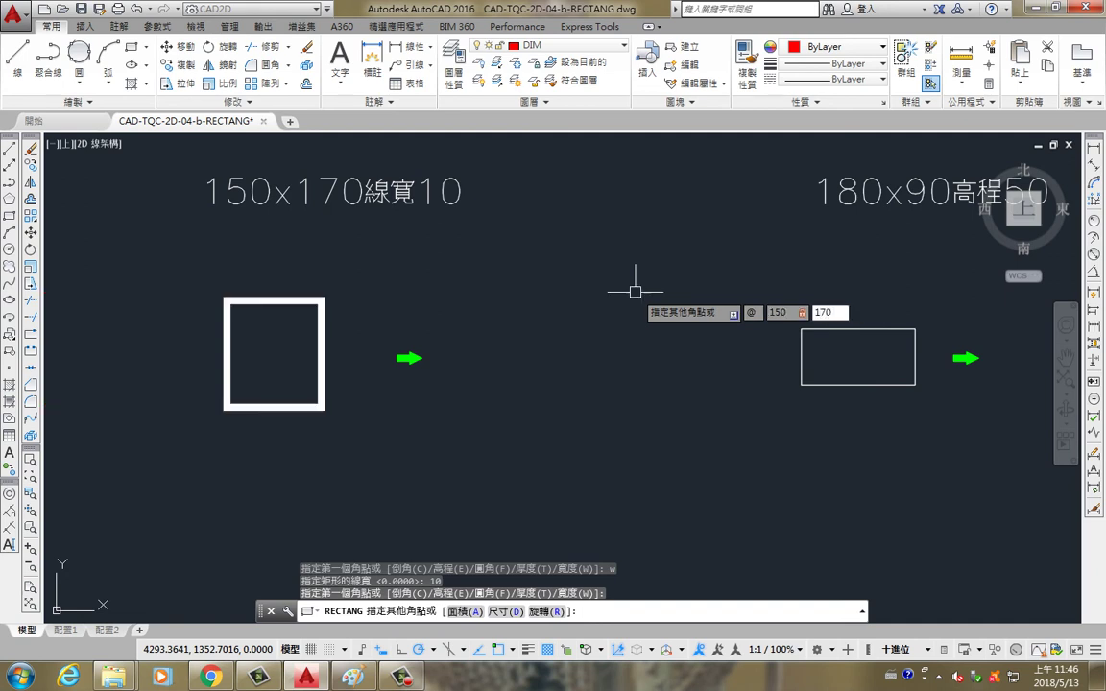
pyautogui.press('Return')
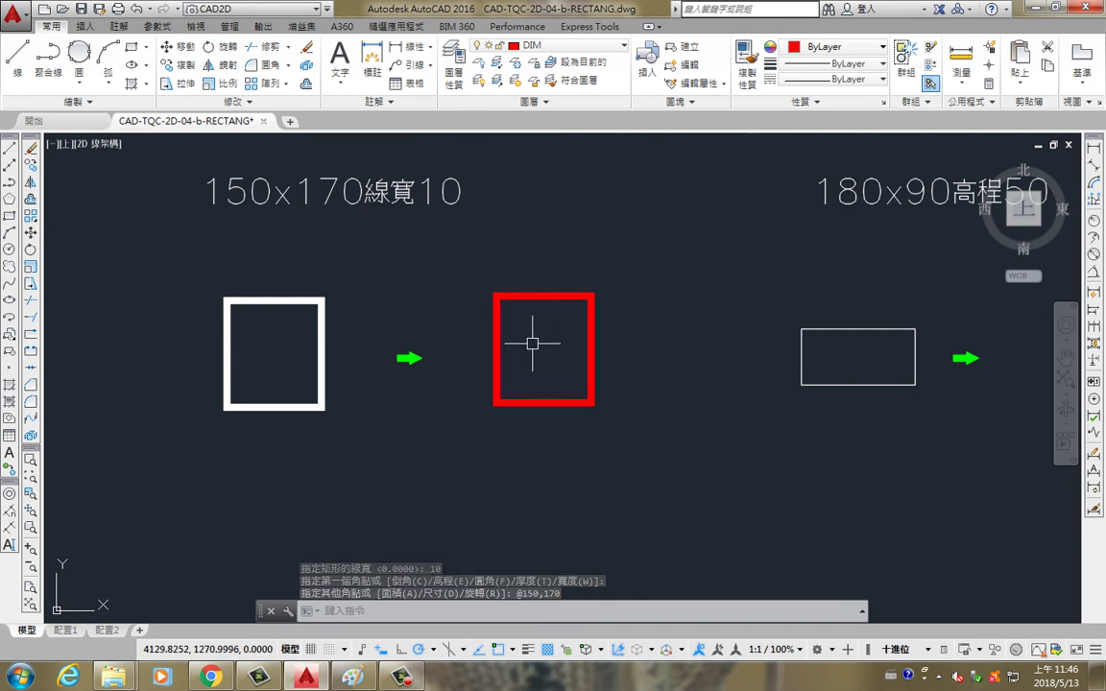
# - Reset the rectangle width to 0, then draw and delete a thin test rectangle
pyautogui.write('rec')
pyautogui.press('Return')
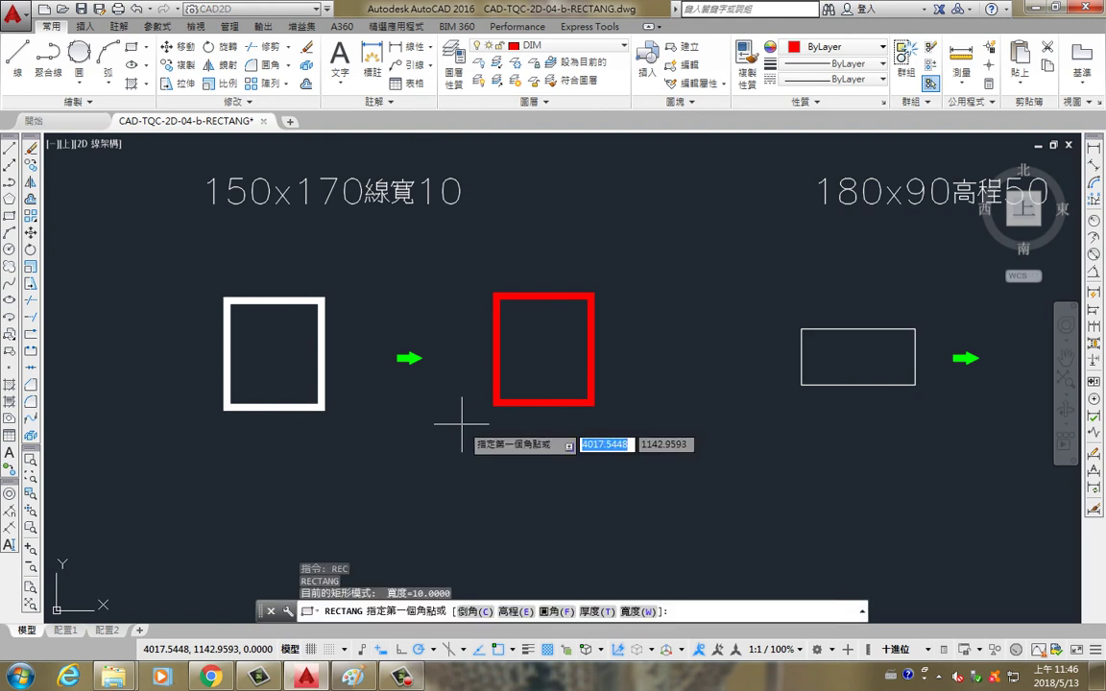
pyautogui.write('w')
pyautogui.press('Return')
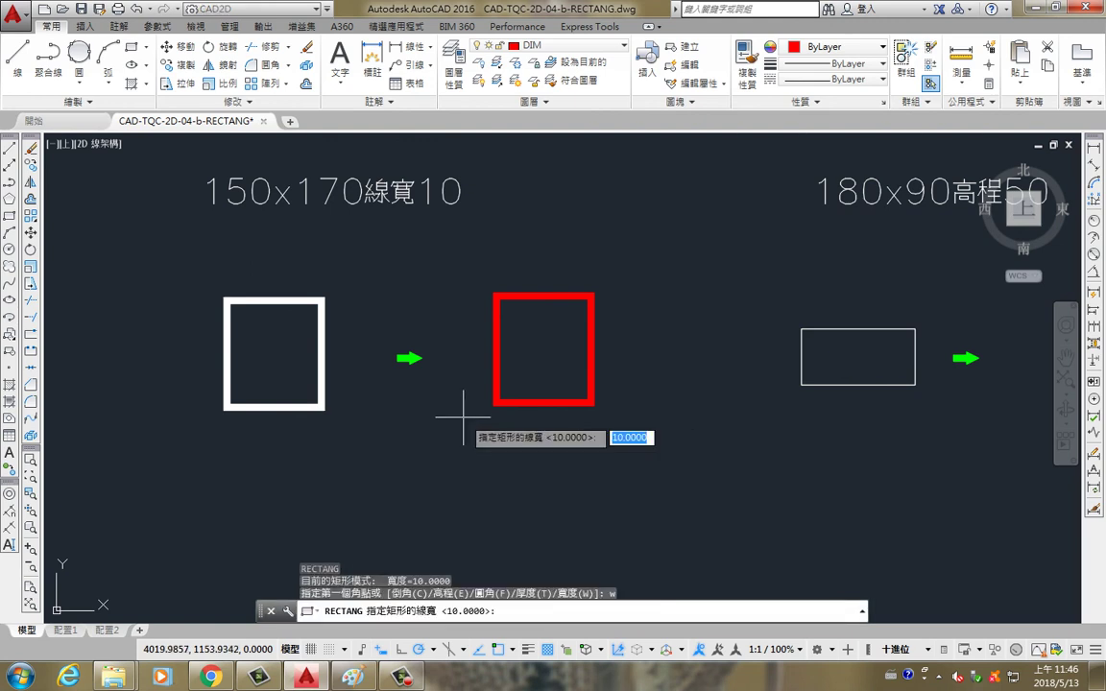
pyautogui.write('0')
pyautogui.press('Return')
pyautogui.click(411, 518)
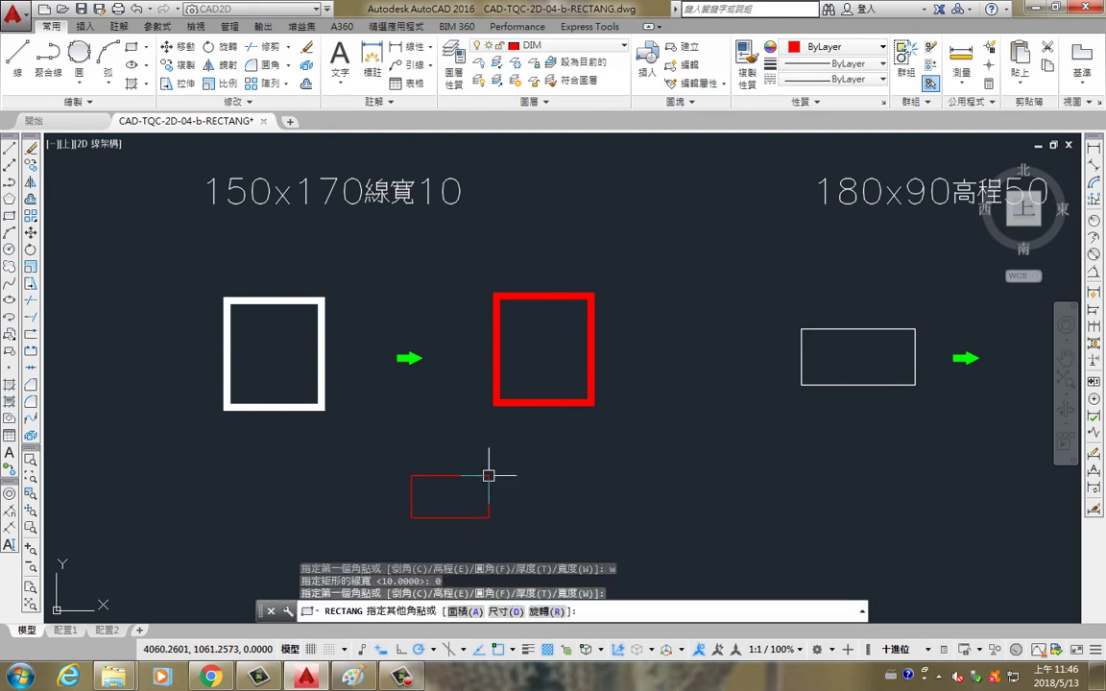
pyautogui.click(490, 474)
pyautogui.click(412, 469)
pyautogui.press('Delete')
pyautogui.write('rec')
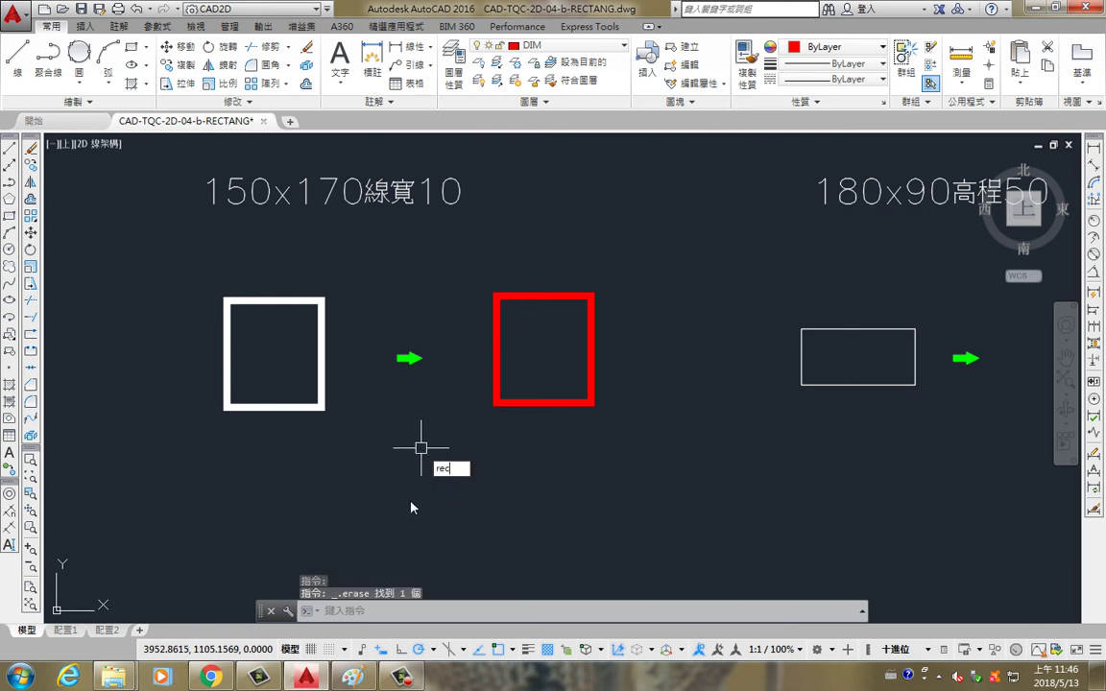
pyautogui.press('Return')
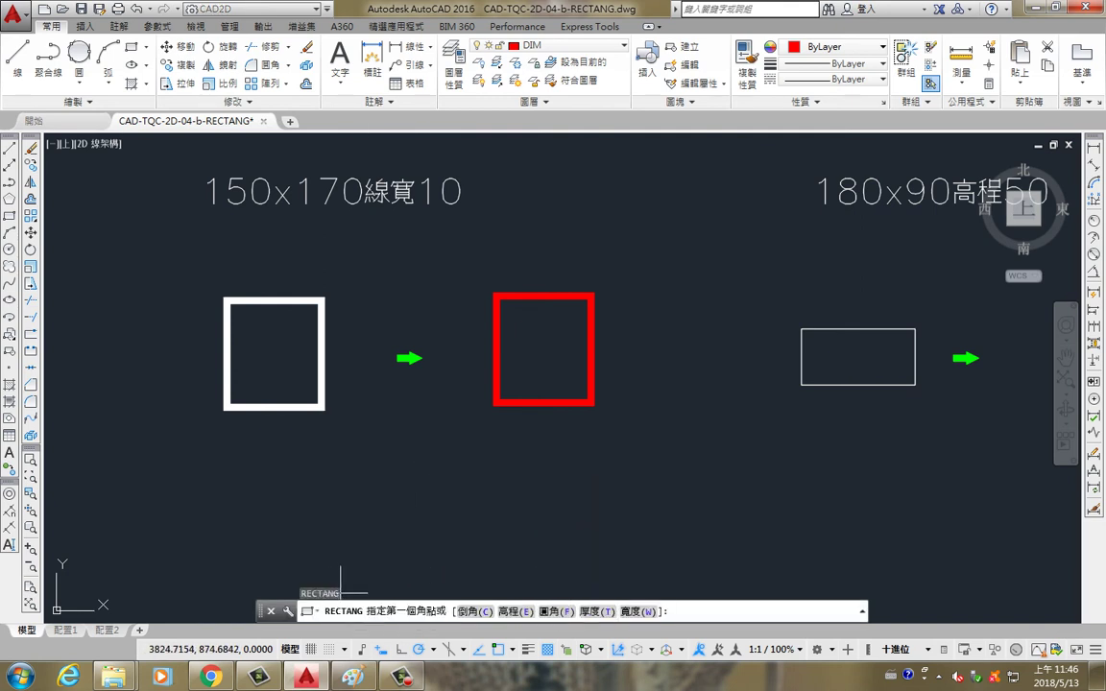
# - Cancel RECTANG and zoom out to show the rounded, chamfer, width and elevation examples
pyautogui.press('Escape')
pyautogui.scroll(-3, 460, 387)
pyautogui.moveTo(57, 365); pyautogui.dragTo(138, 357, button='middle')
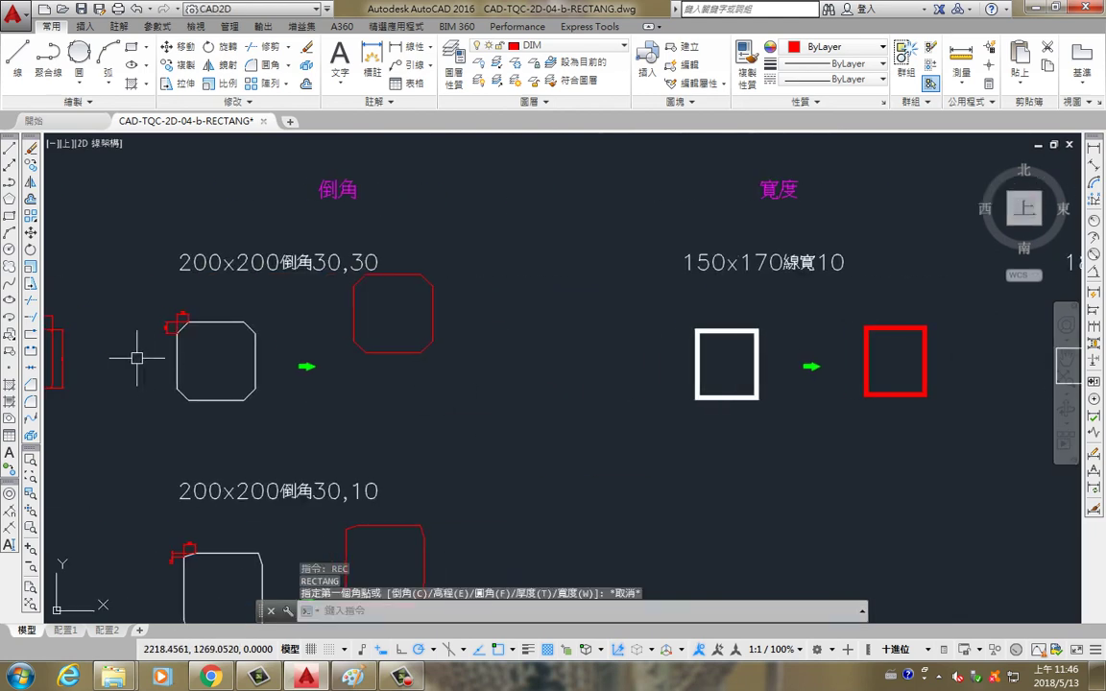
pyautogui.scroll(-2, 137, 357)
pyautogui.moveTo(58, 316); pyautogui.dragTo(295, 302, button='middle')
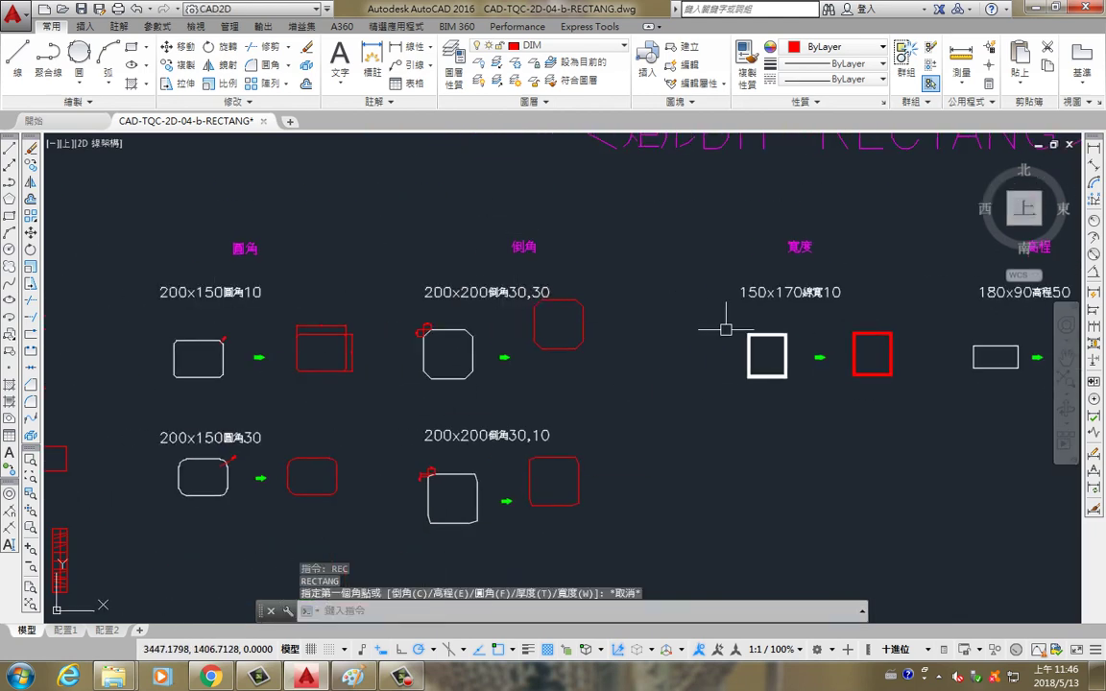
pyautogui.moveTo(726, 329); pyautogui.dragTo(608, 326, button='middle')
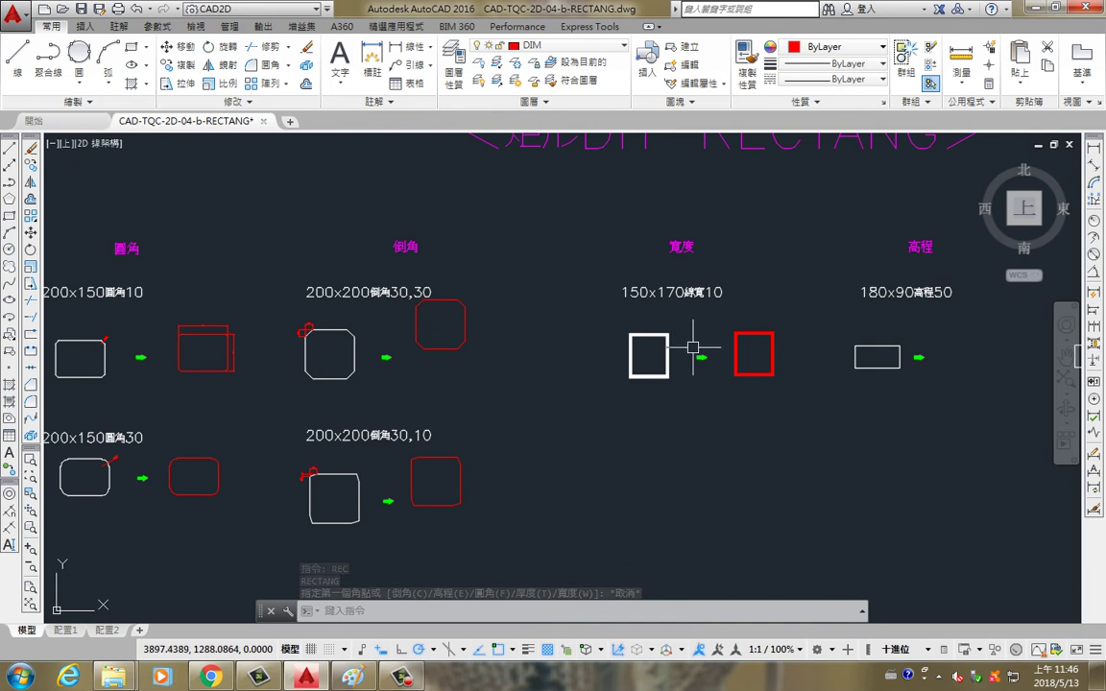